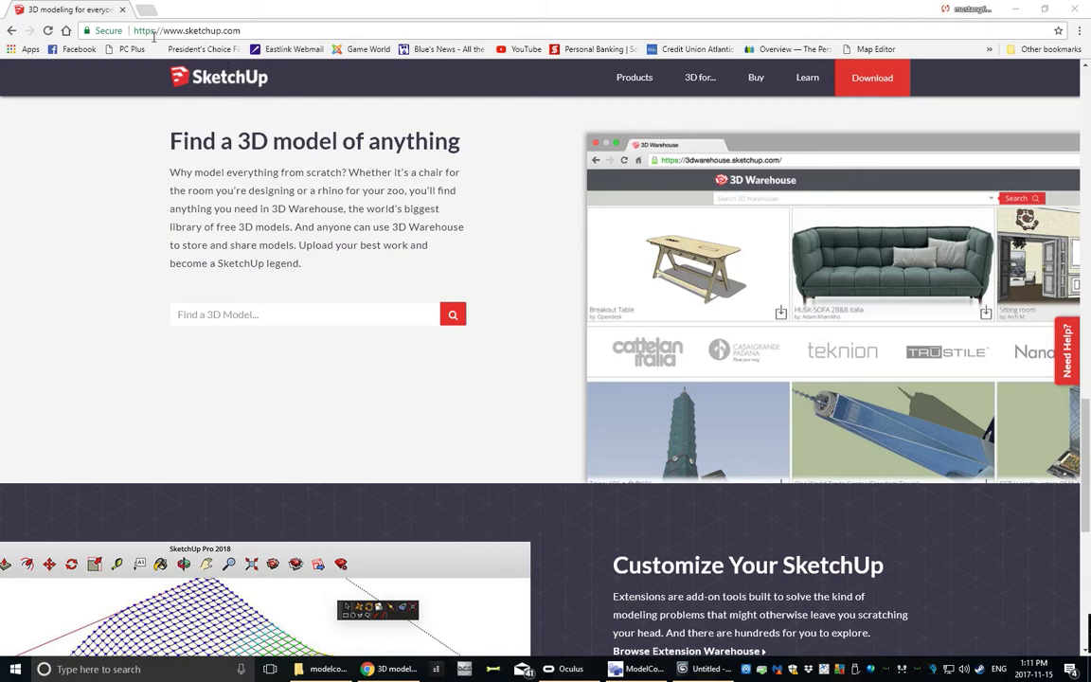
Search the online 3D model library for "truck".
left_click(277, 314)
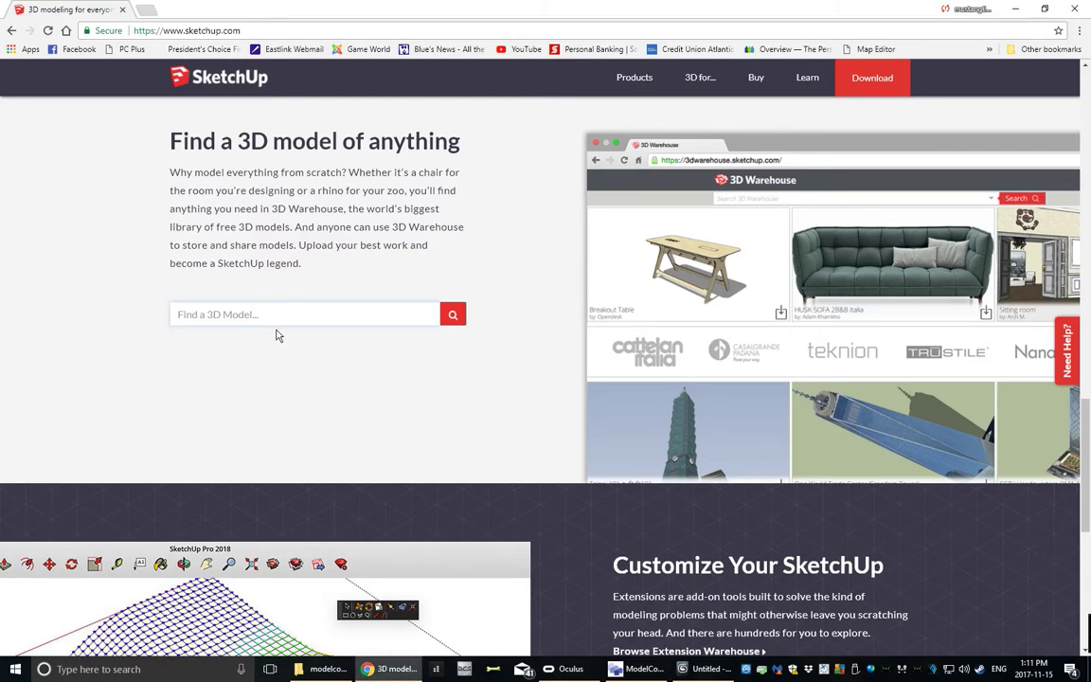
type("truck")
key("Return")
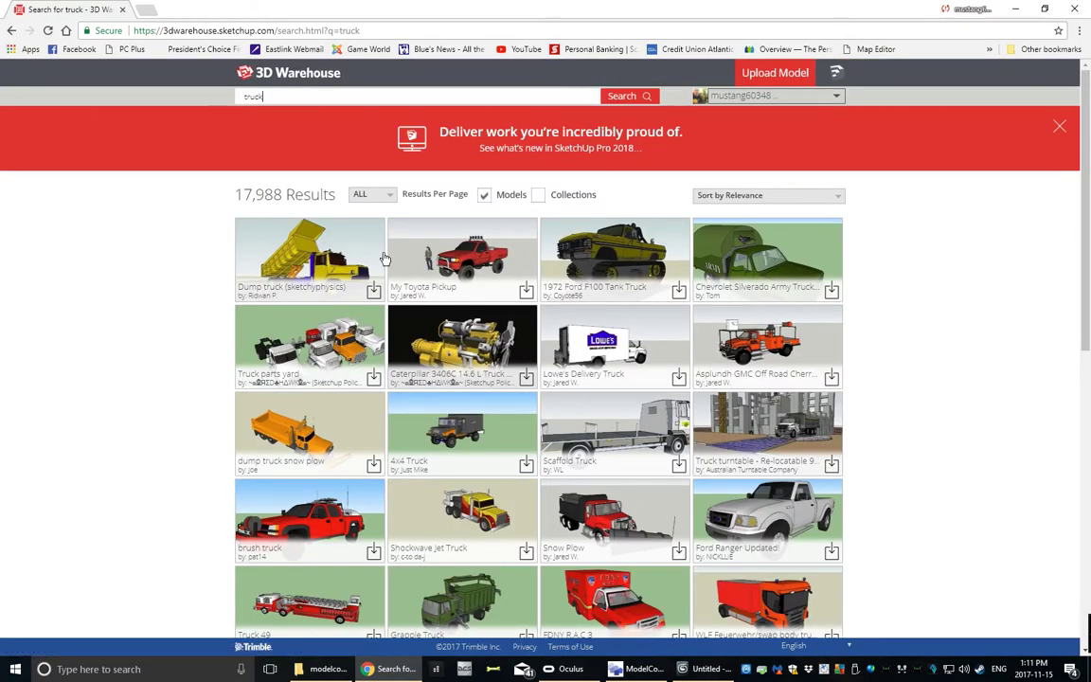
Choose the Walmart delivery truck from the truck results and download it as a SketchUp 2017 model.
left_click(467, 436)
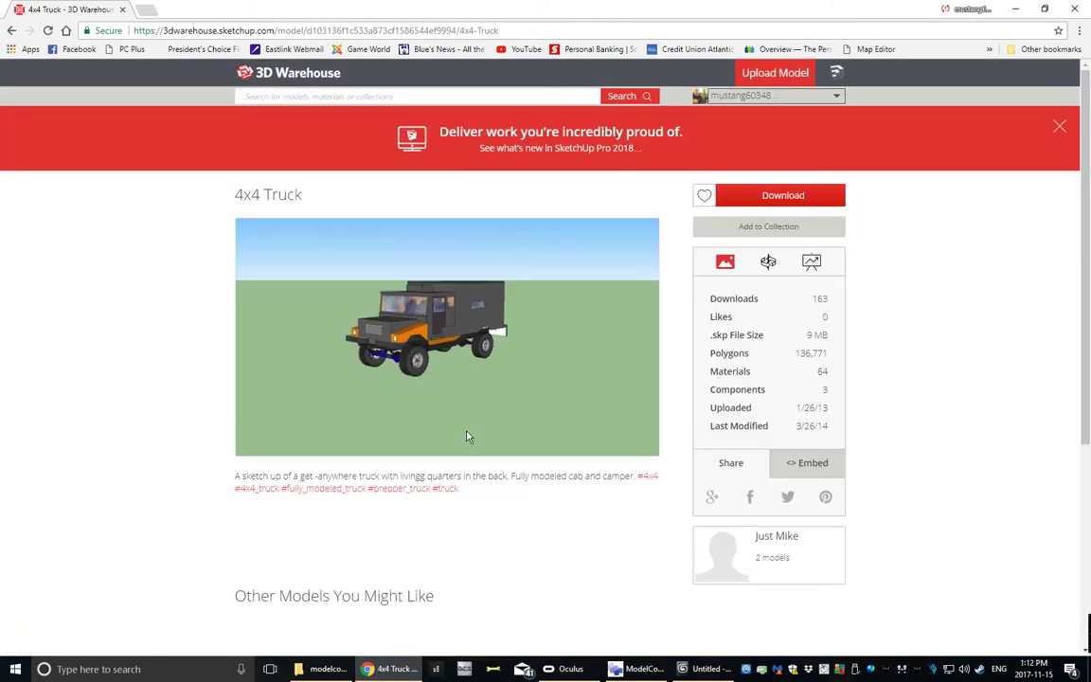
left_click(11, 31)
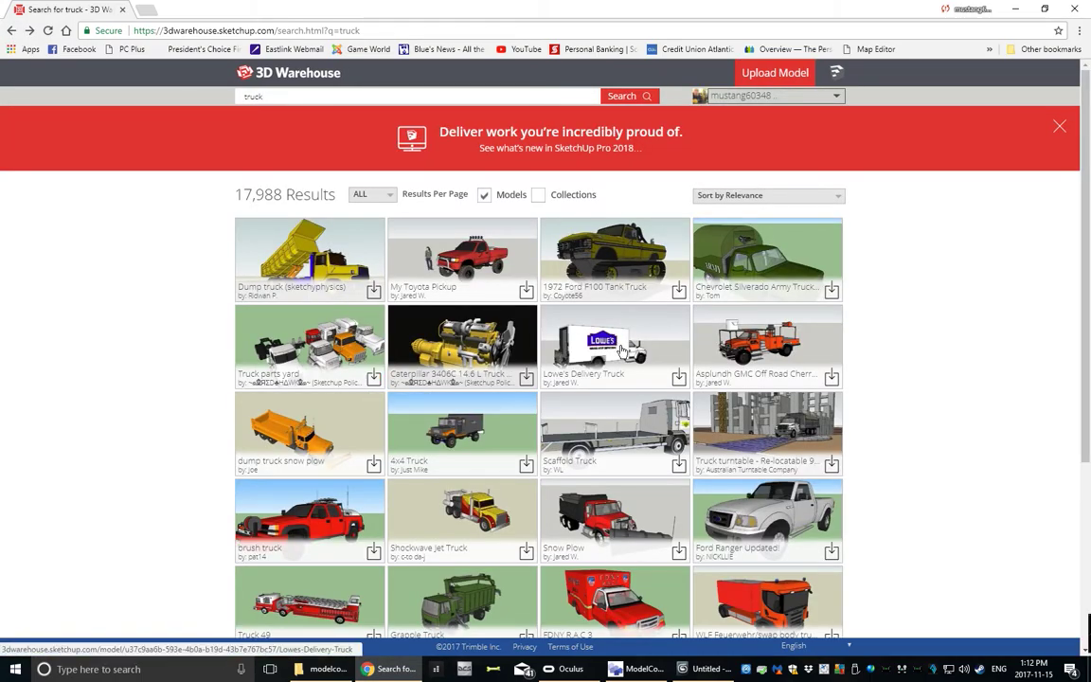
scroll(598, 368, "down", 2)
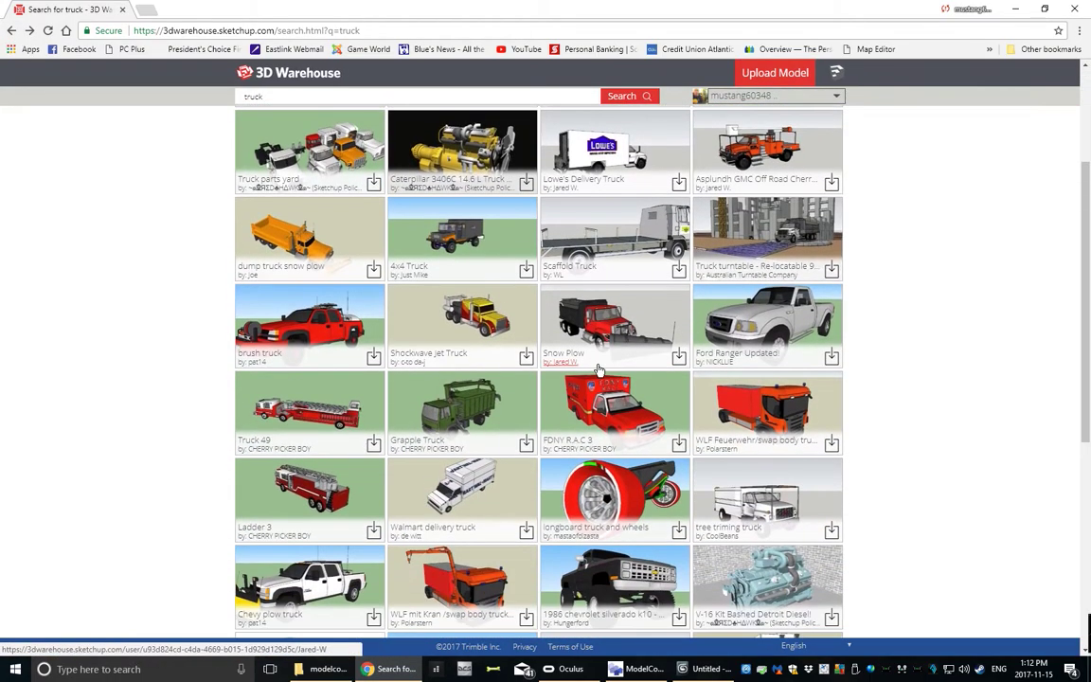
left_click(440, 478)
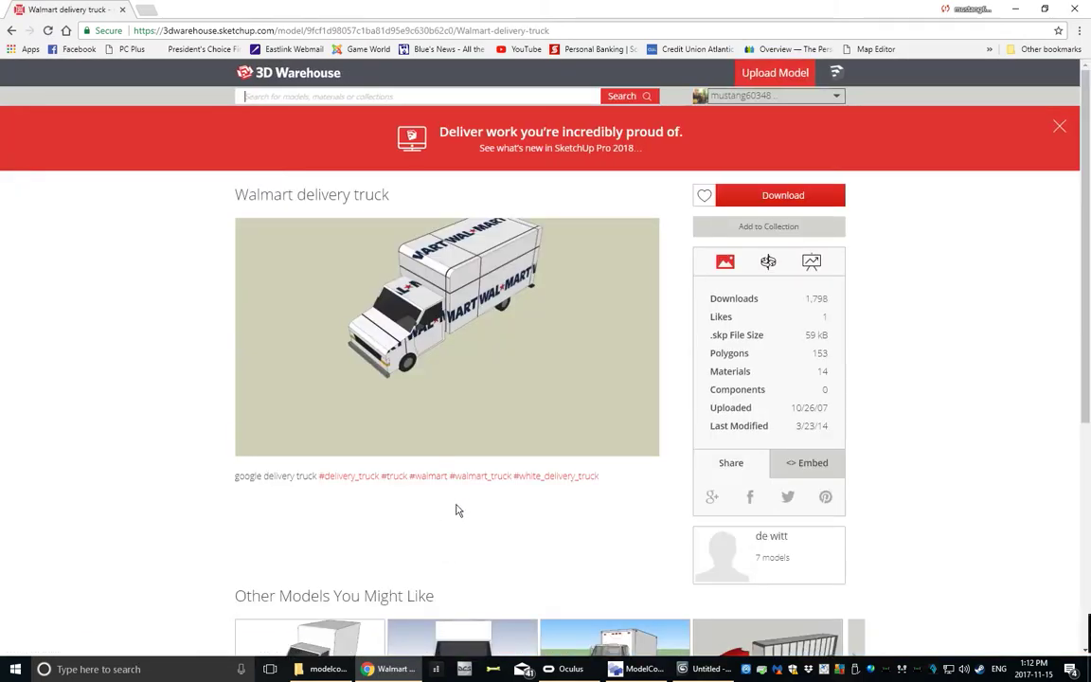
left_click(775, 196)
left_click(731, 221)
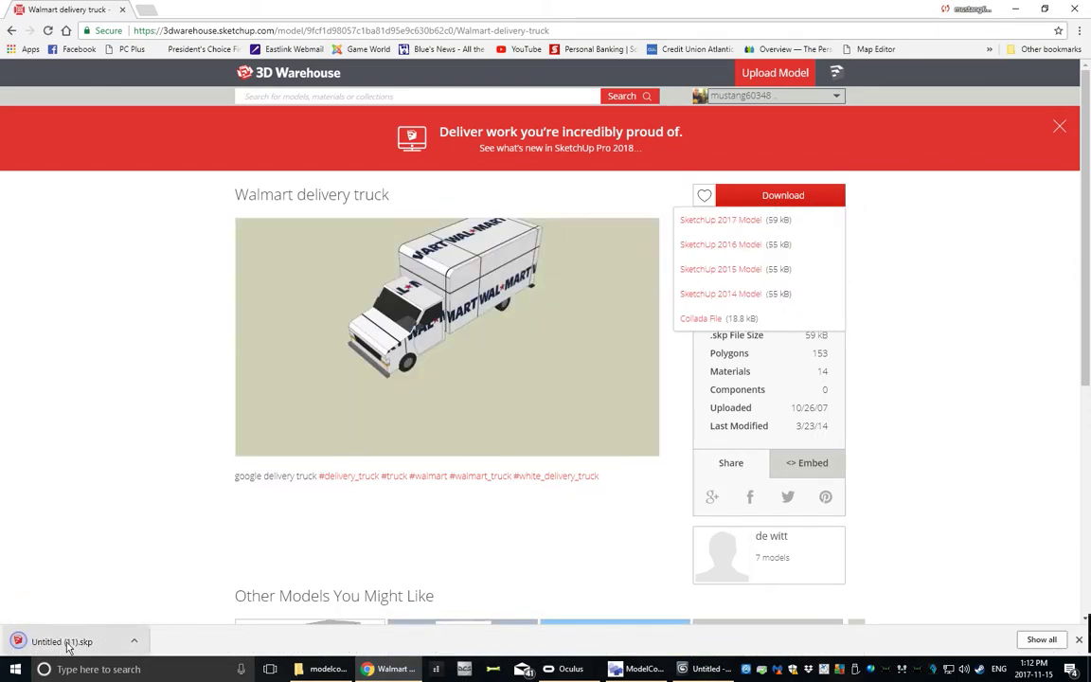
Open the downloaded truck file in SketchUp, dismissing the welcome window, the file path warning and the load errors.
left_click(54, 644)
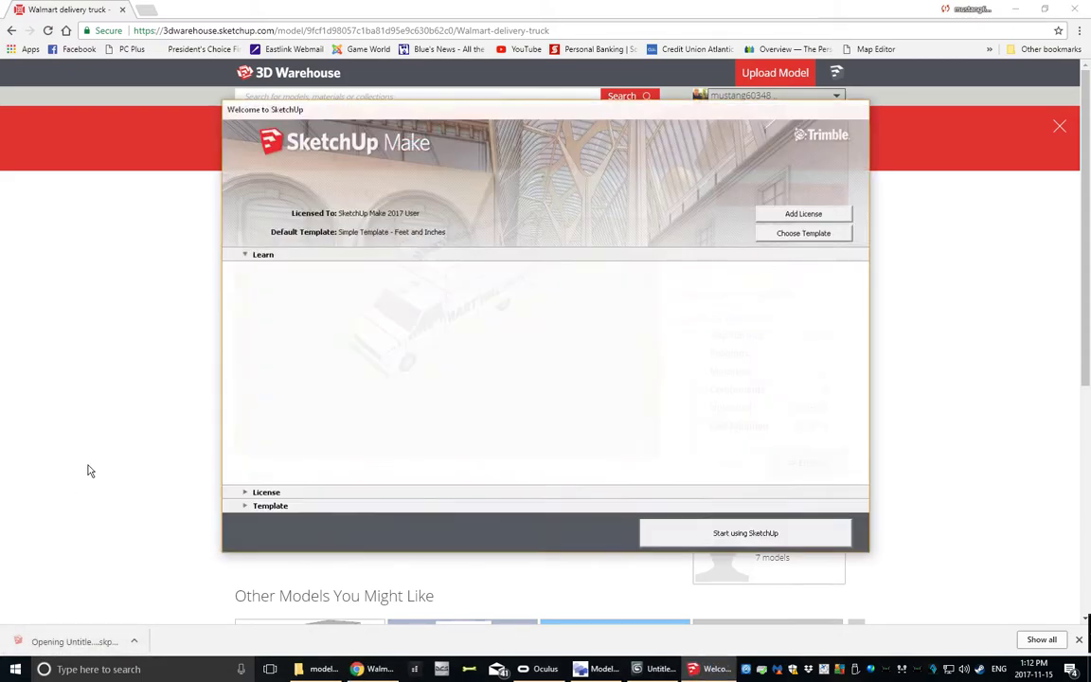
left_click(701, 537)
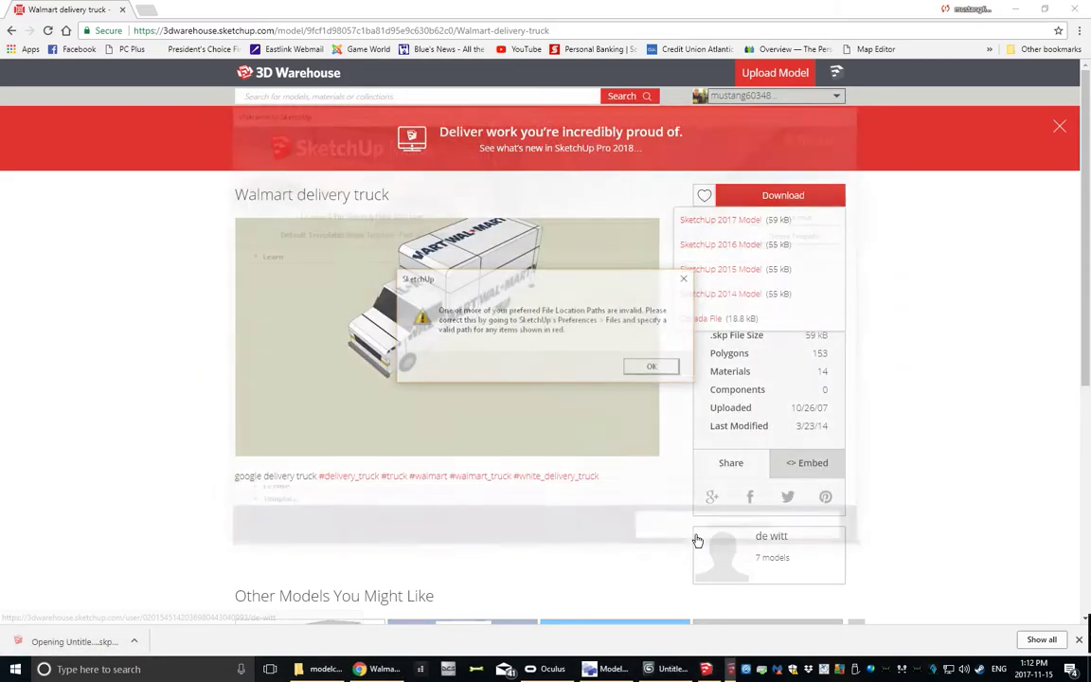
left_click(654, 367)
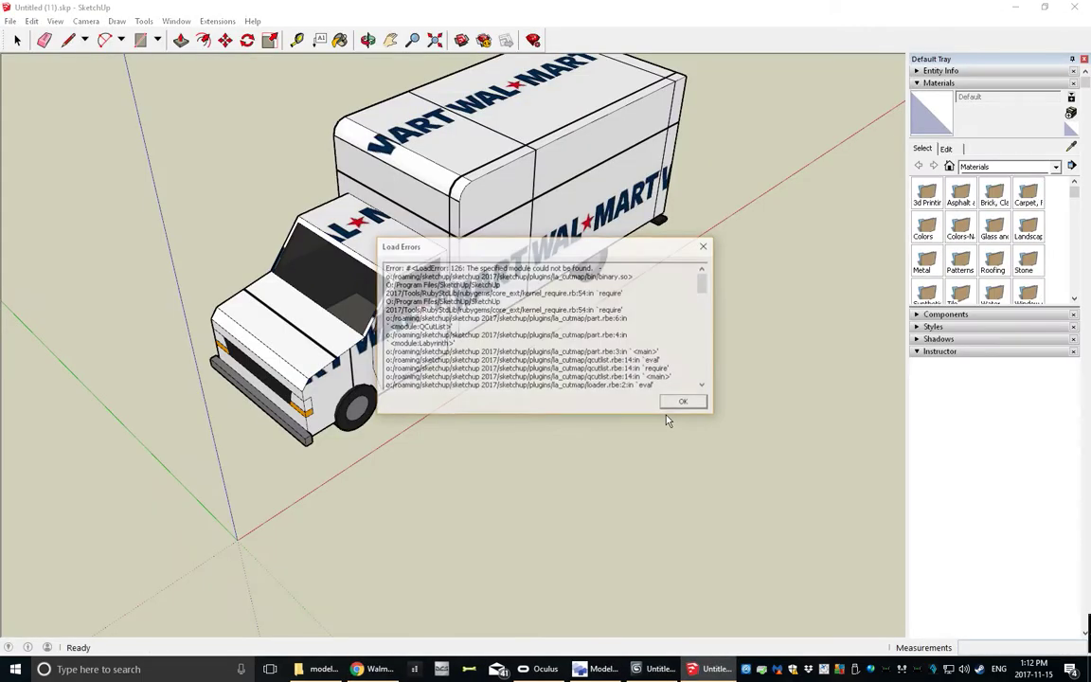
left_click(684, 404)
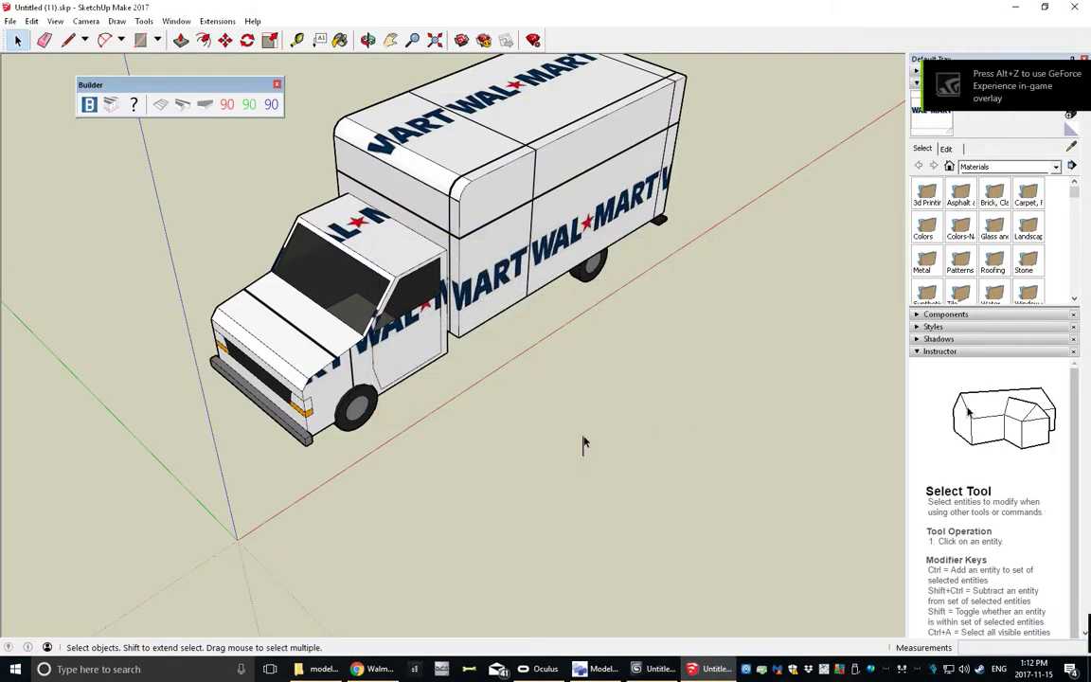
mouse_move(519, 455)
middle_mouse_down()
mouse_move(532, 393)
mouse_move(554, 428)
middle_mouse_up()
left_click(220, 611)
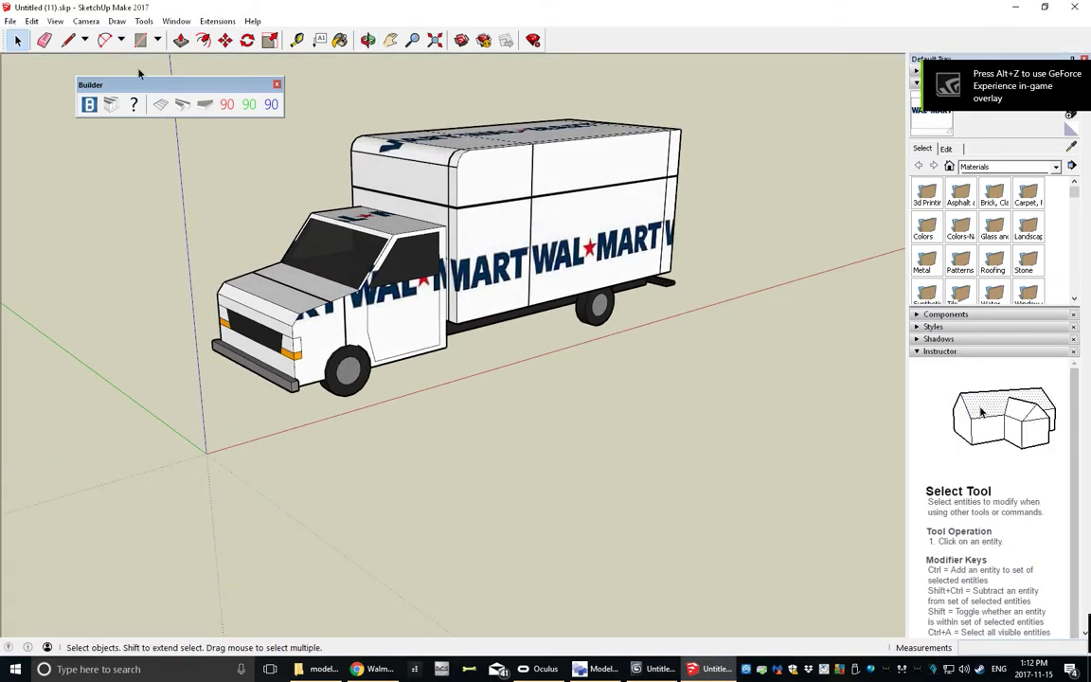
Start a 3D model export of the truck and choose the Tutorial folder on the 3 TB (O:) drive as destination.
left_click(9, 21)
mouse_move(66, 206)
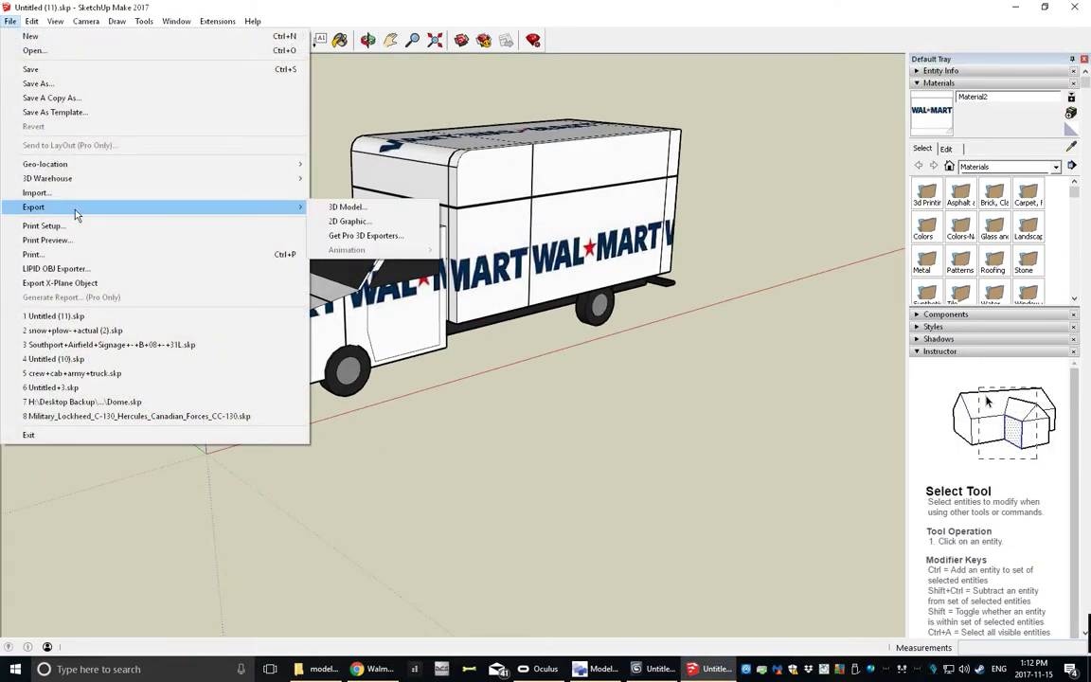
left_click(330, 207)
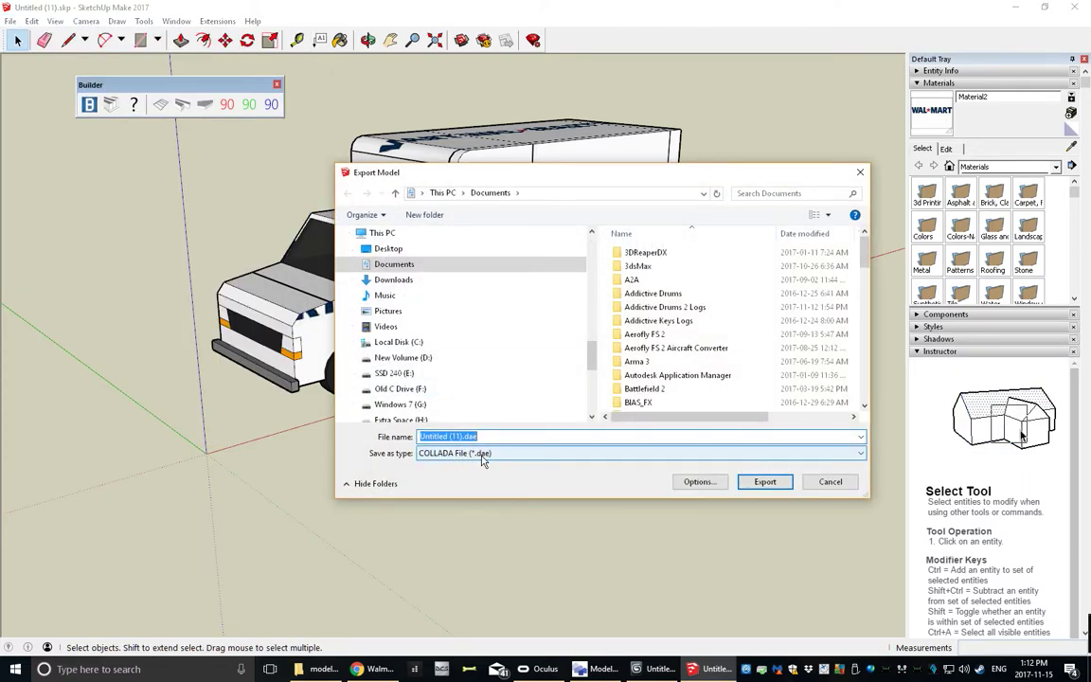
scroll(488, 331, "down", 2)
scroll(488, 331, "down", 4)
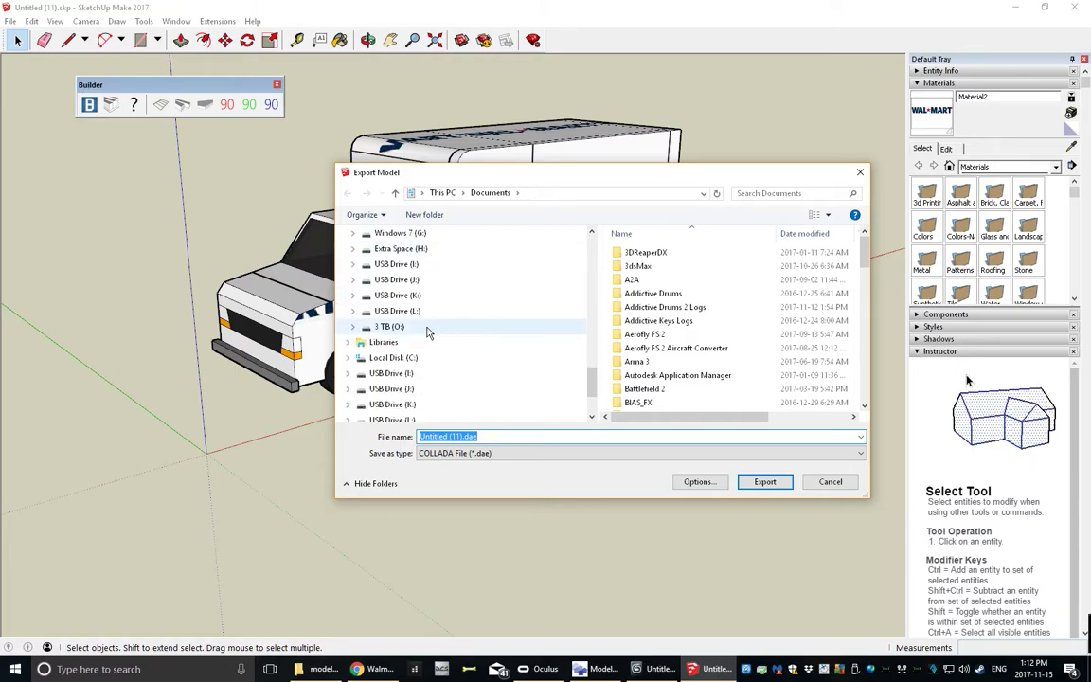
left_click(398, 326)
left_click(665, 320)
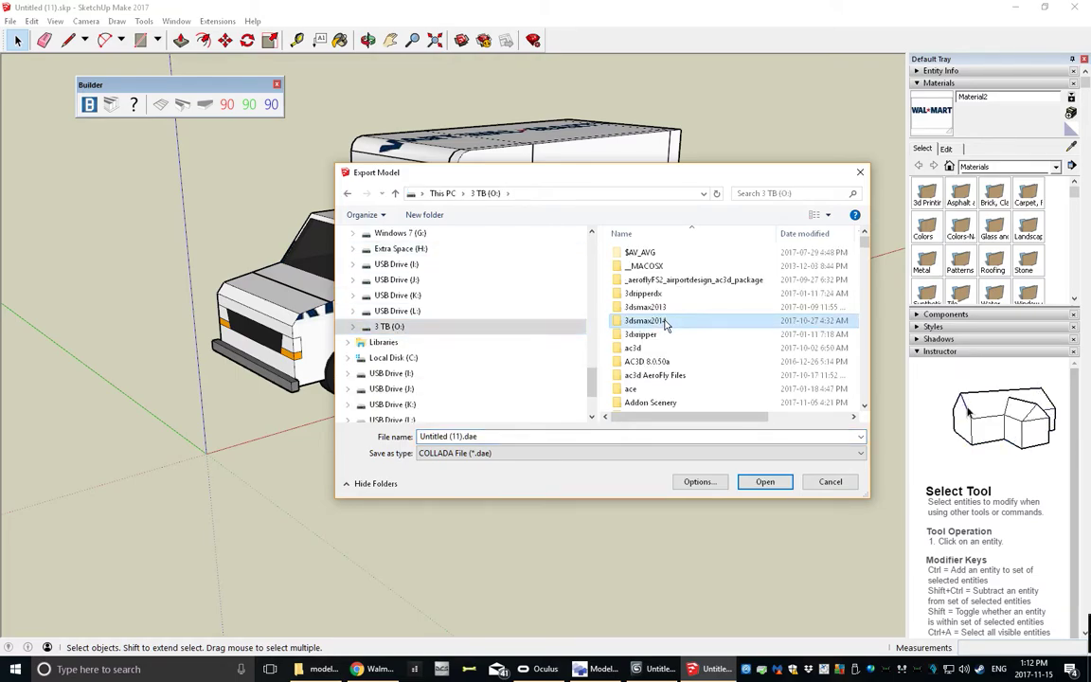
key("t")
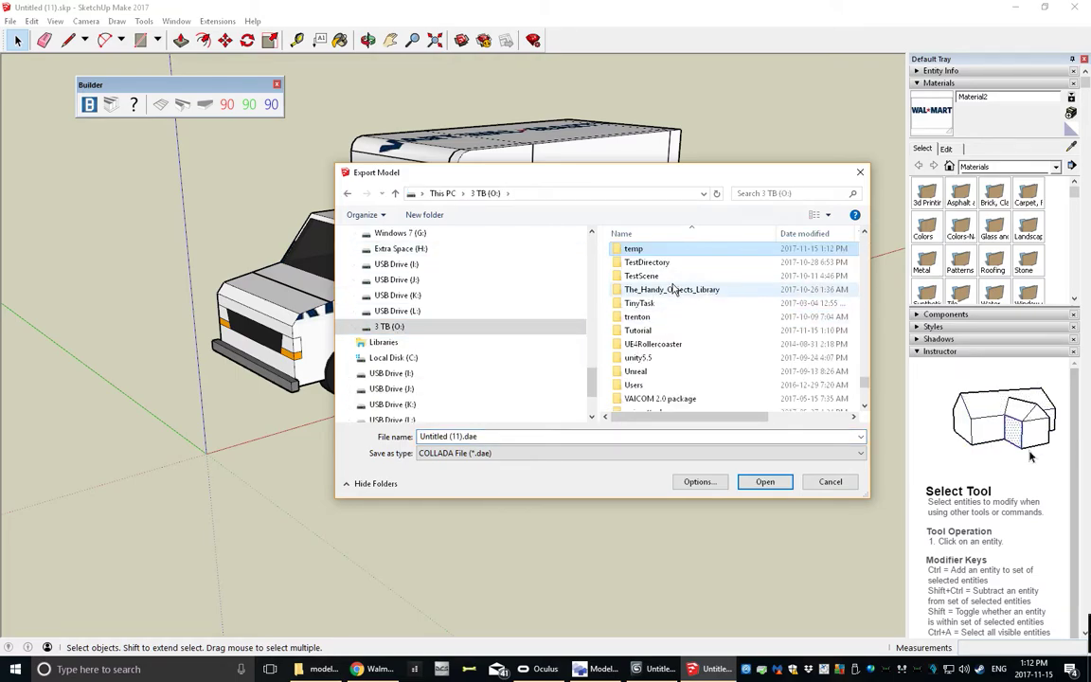
double_click(637, 331)
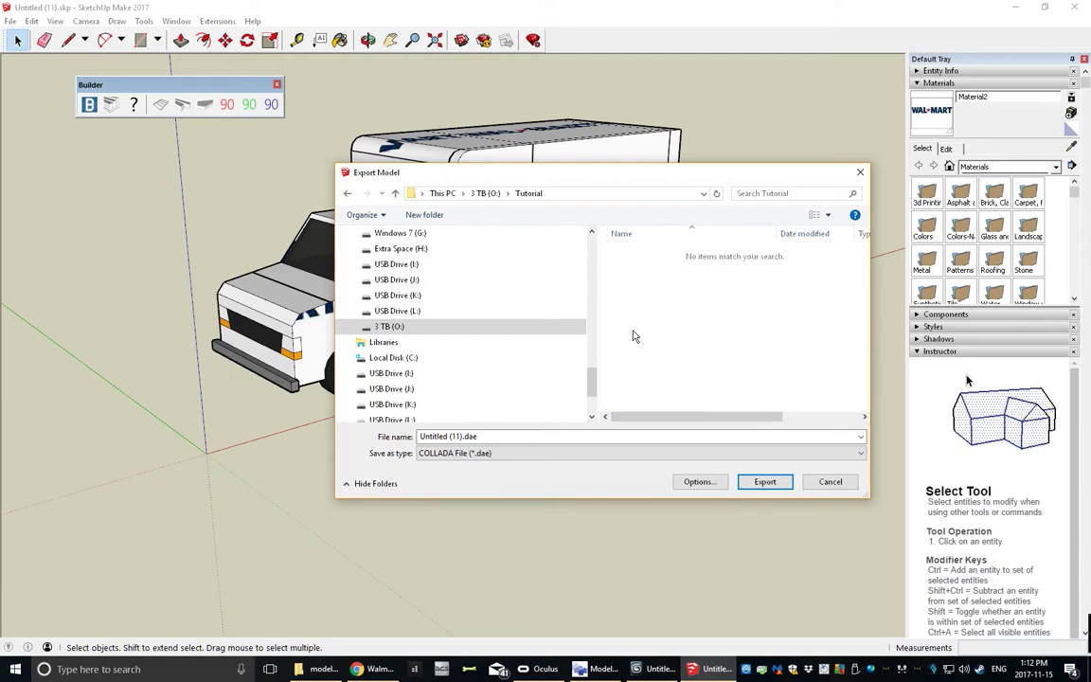
Export the truck as the COLLADA file truck.dae and close SketchUp.
triple_click(495, 436)
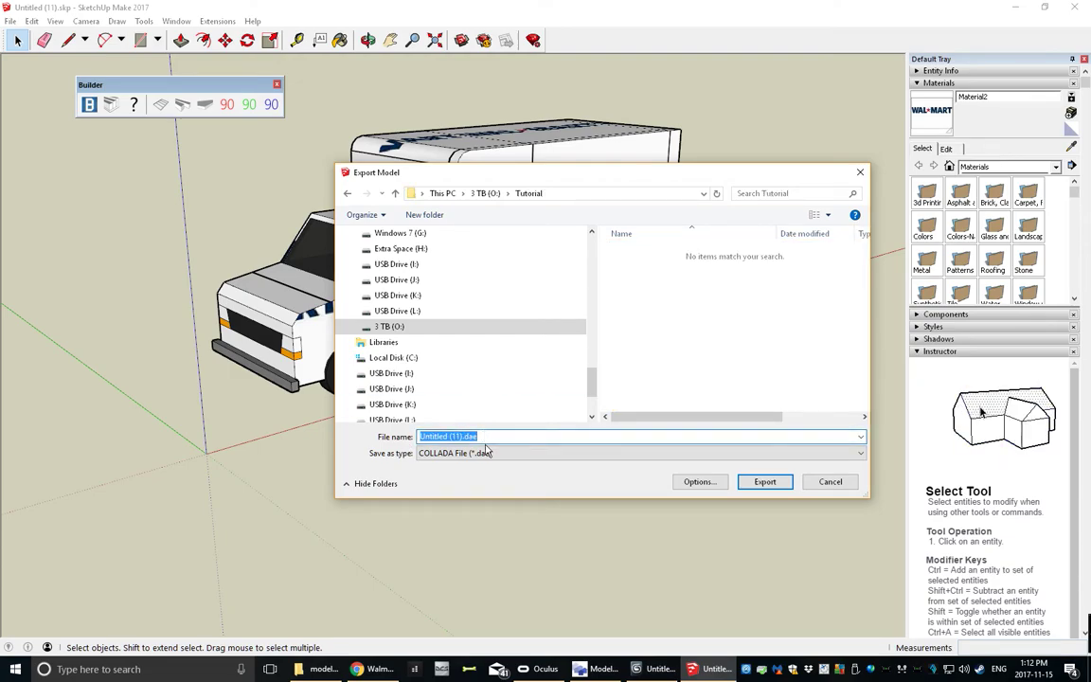
type("truck.dae")
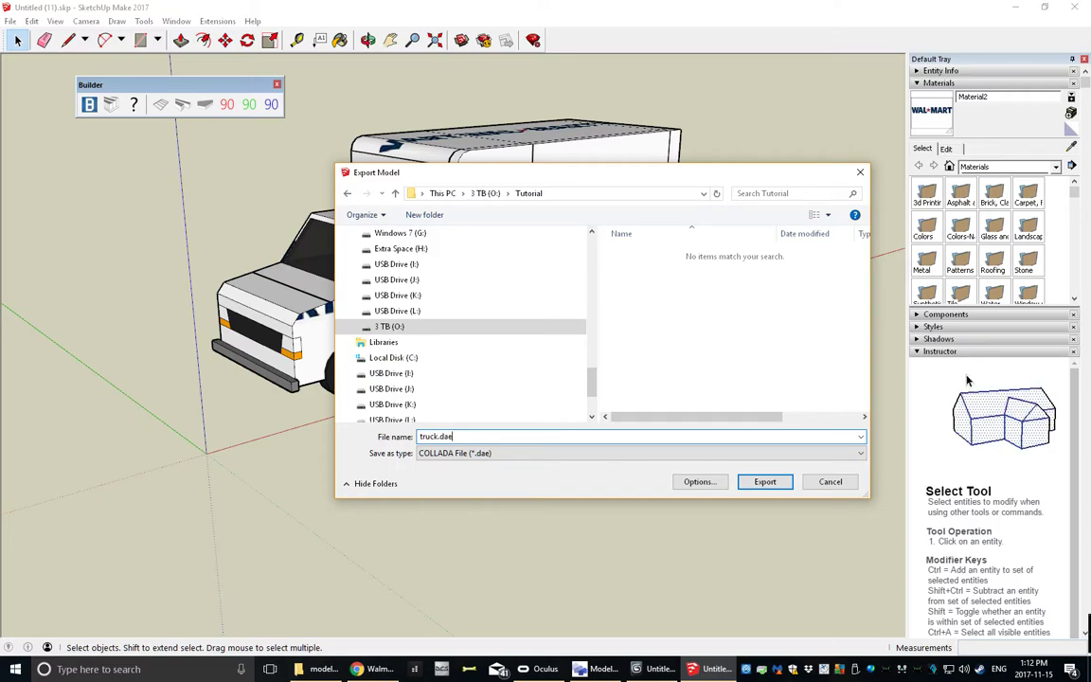
key("Return")
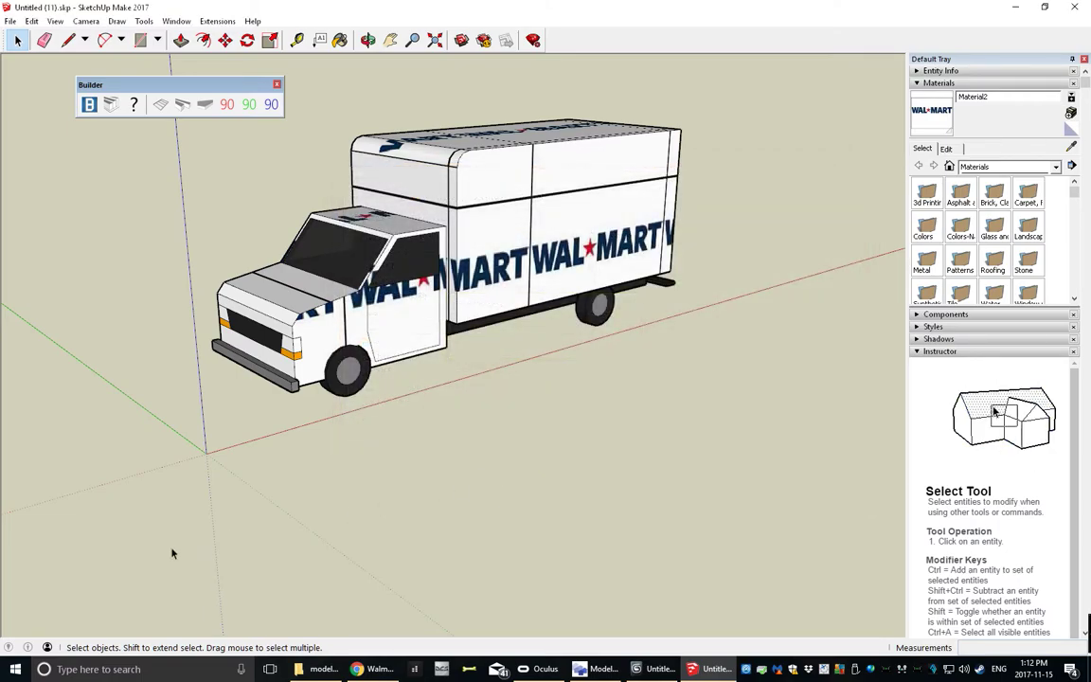
left_click(1078, 10)
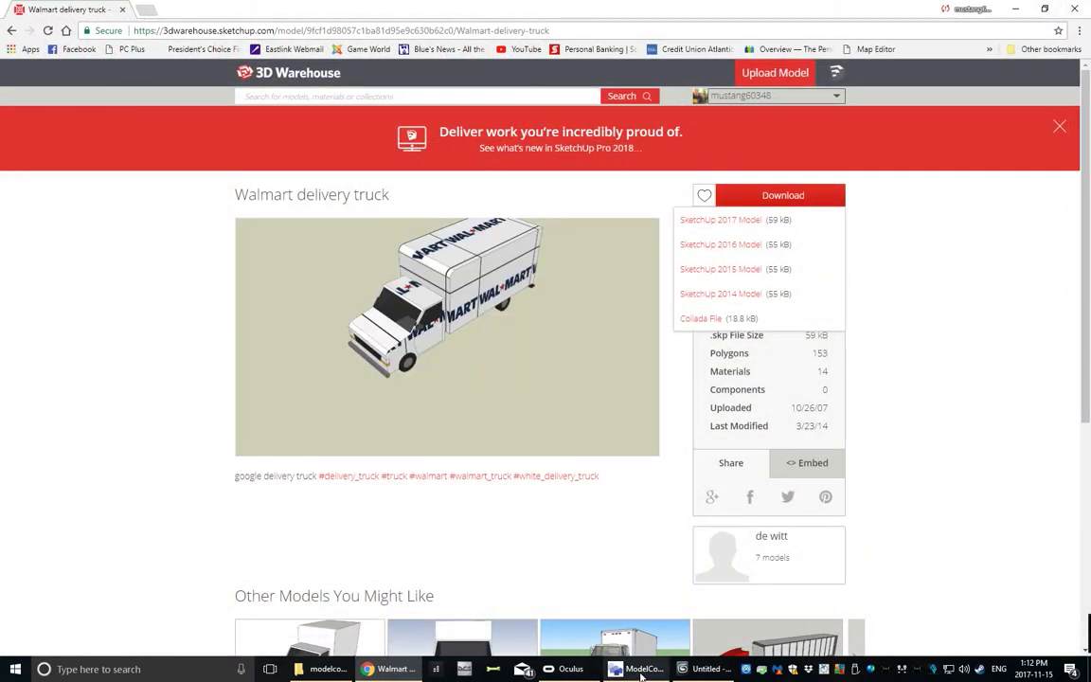
Switch to ModelConverterX and import truck.dae from the Tutorial folder on the 3 TB (O:) drive.
left_click(642, 673)
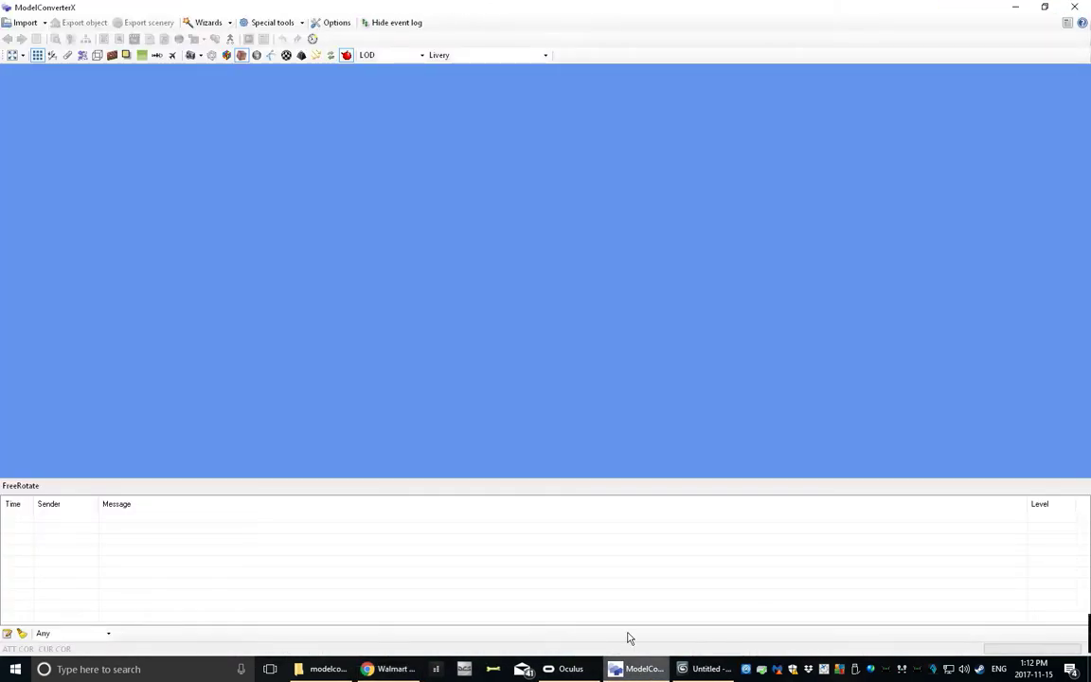
left_click(21, 23)
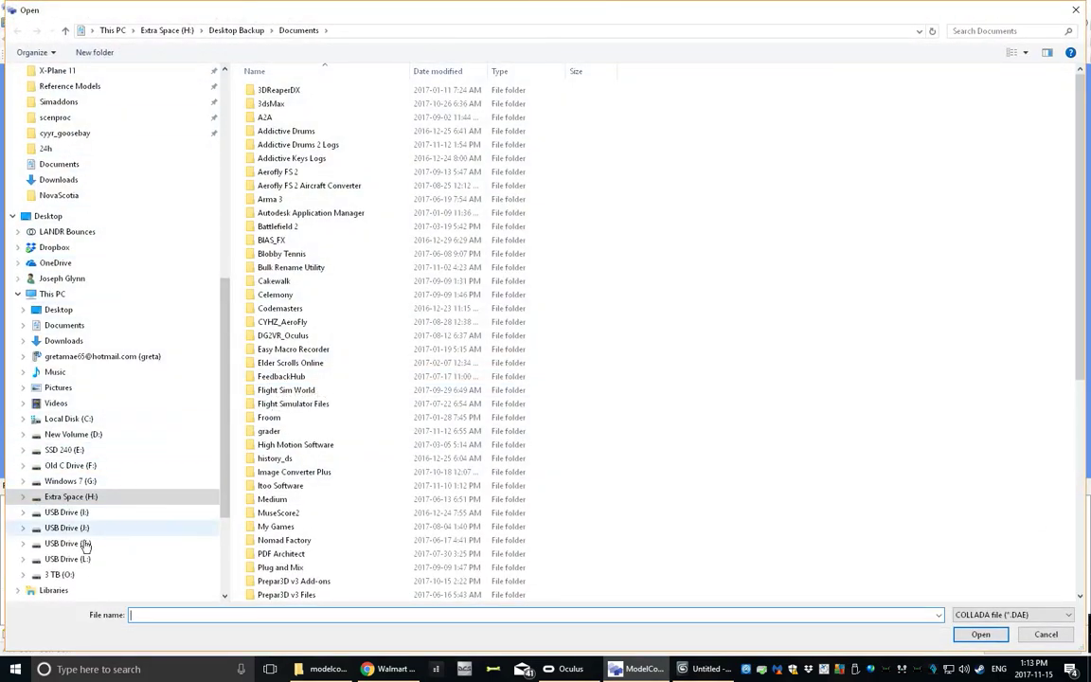
left_click(58, 573)
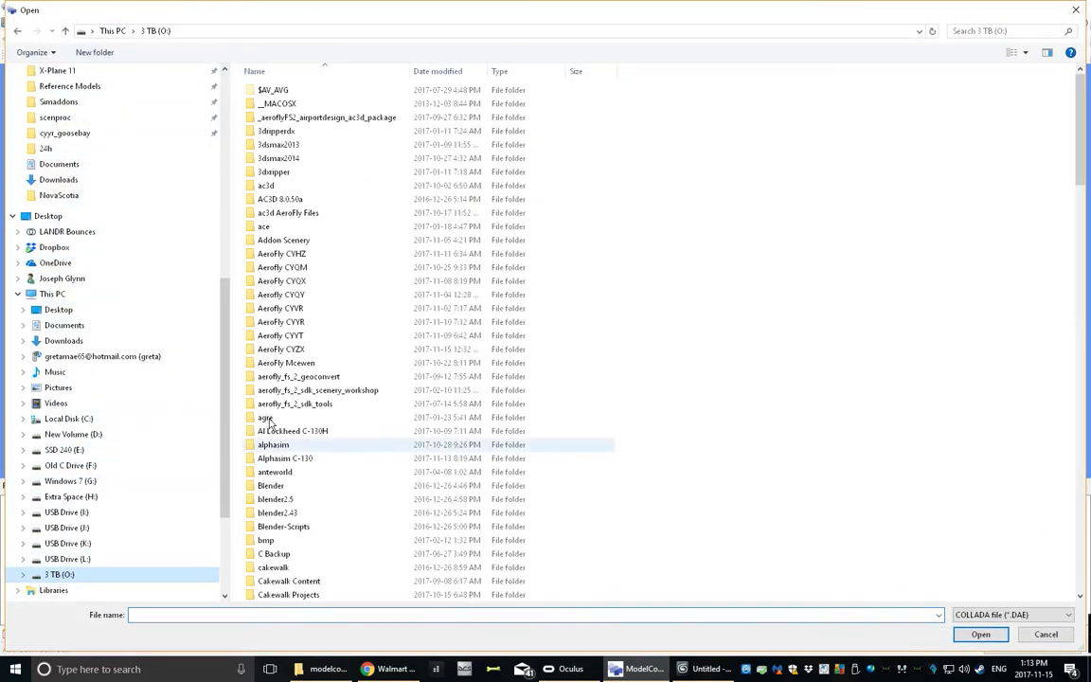
left_click(295, 615)
type("tut")
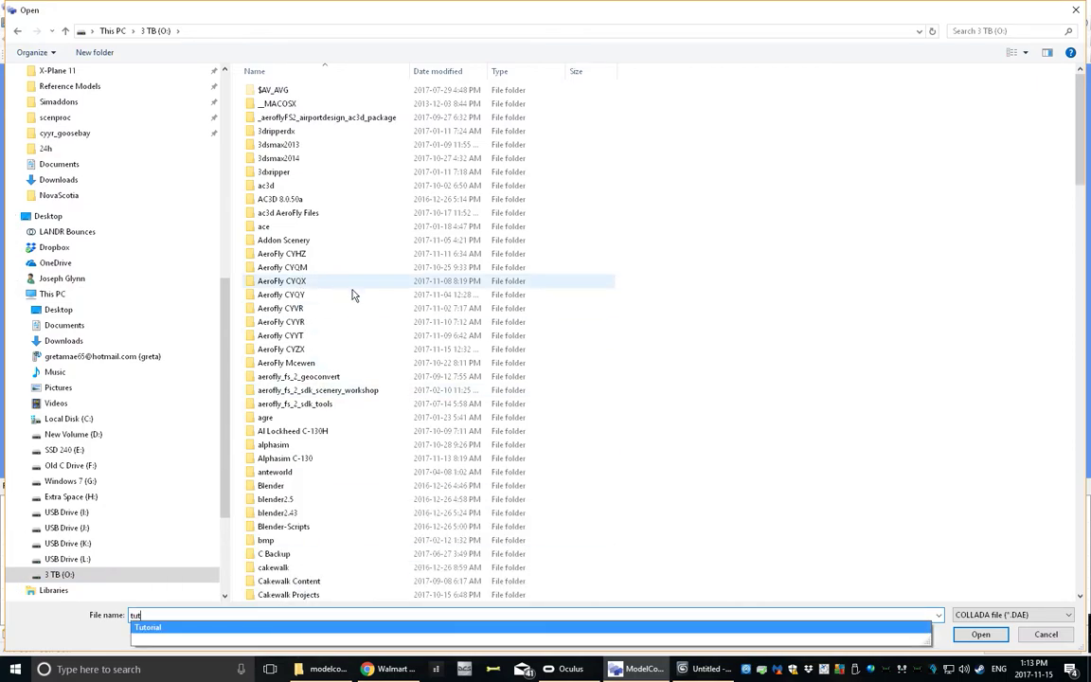
scroll(341, 323, "down", 9)
scroll(345, 323, "down", 20)
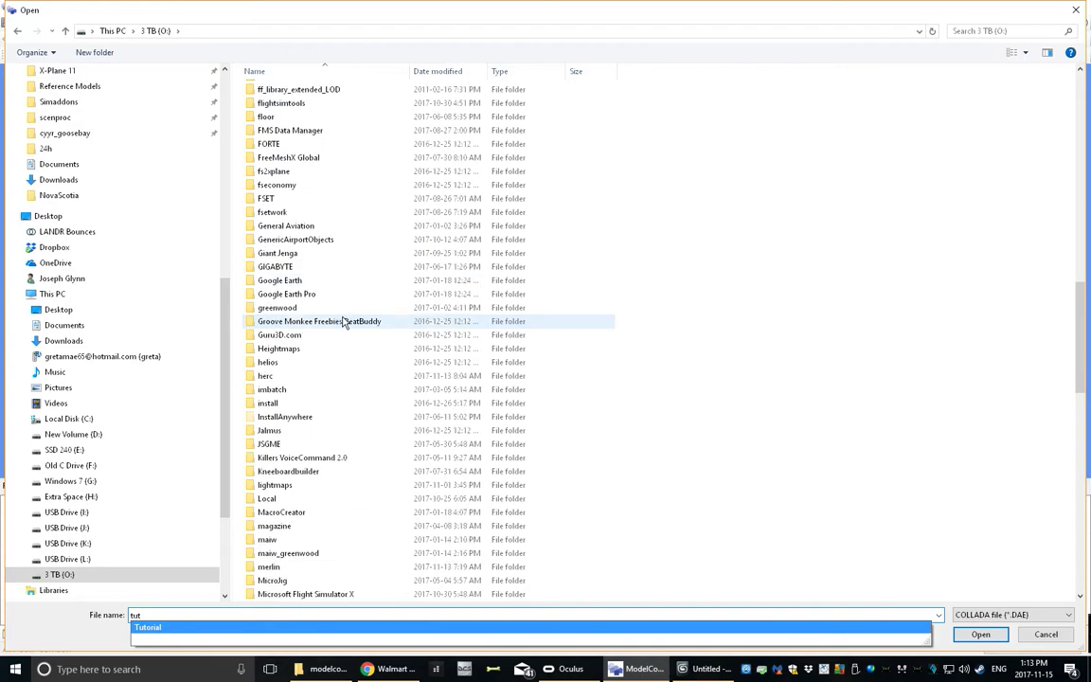
scroll(343, 323, "down", 4)
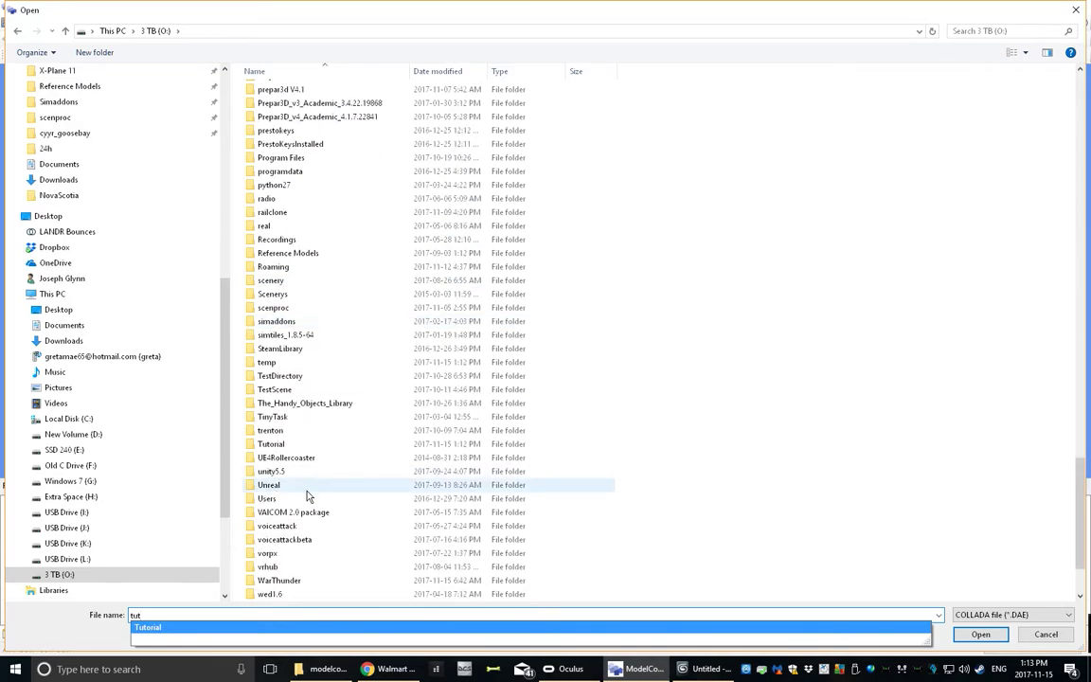
double_click(284, 444)
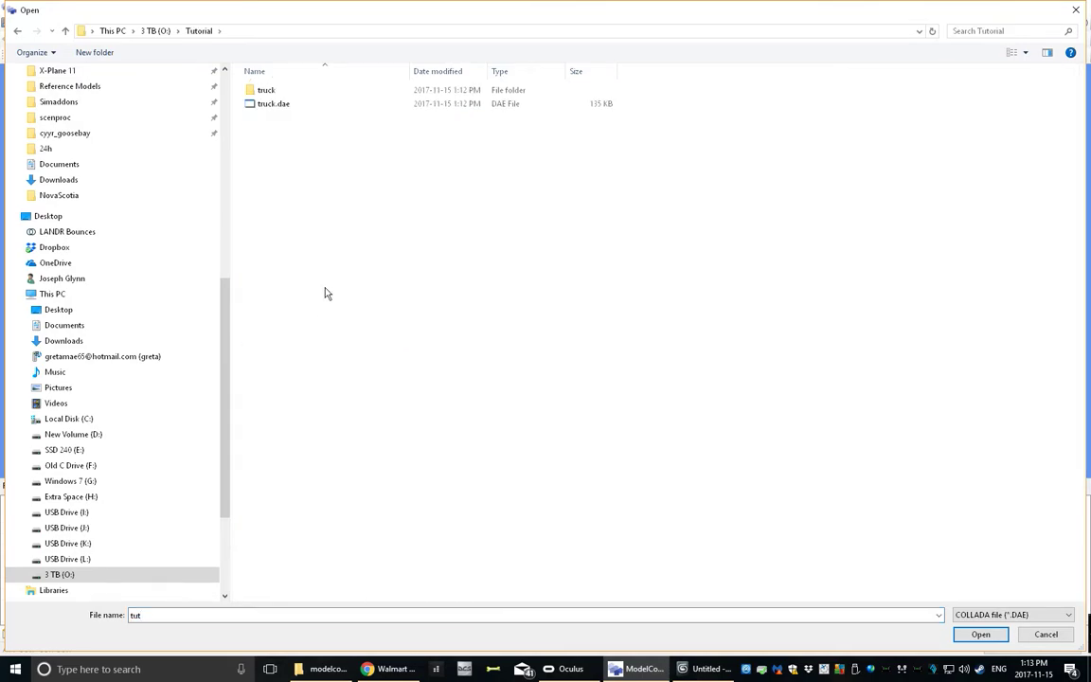
double_click(273, 104)
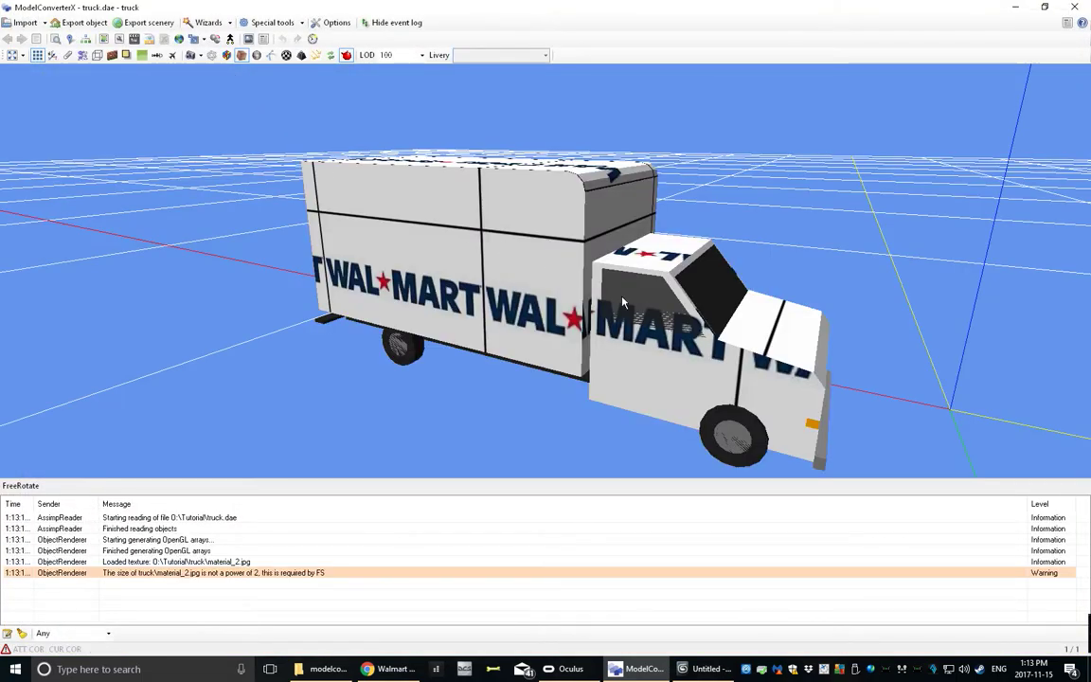
Examine the imported truck's geometry and textures from several angles and distances.
left_click_drag(647, 308, 506, 306)
scroll(506, 306, "down", 2)
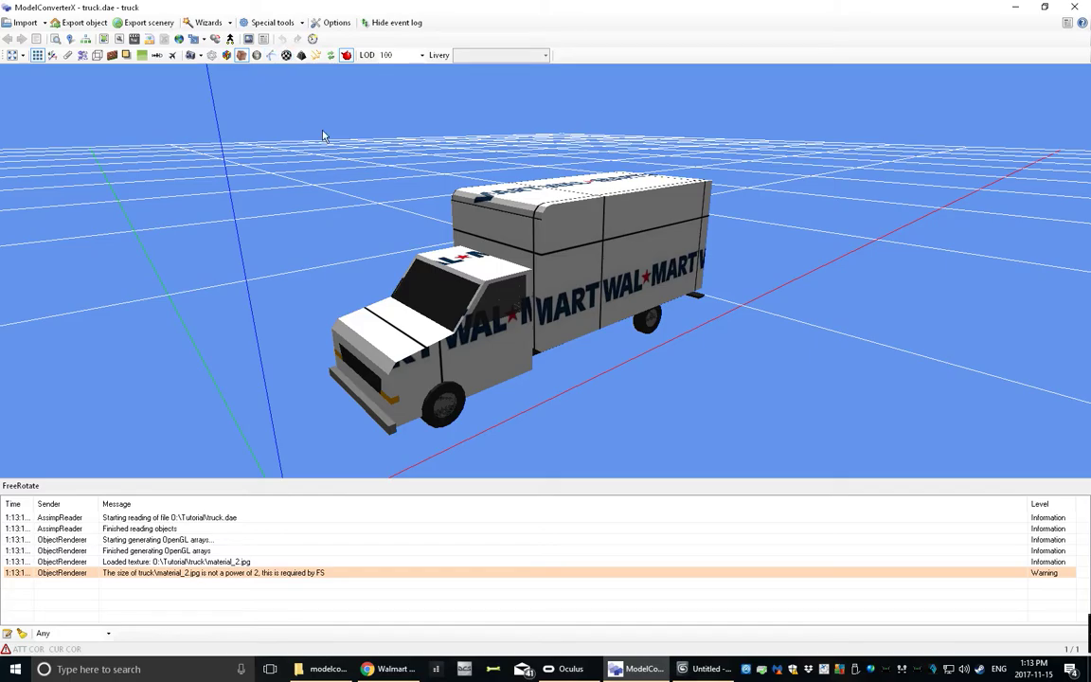
mouse_move(388, 241)
left_mouse_down()
mouse_move(576, 243)
mouse_move(382, 245)
left_mouse_up()
scroll(380, 239, "down", 2)
scroll(380, 238, "up", 4)
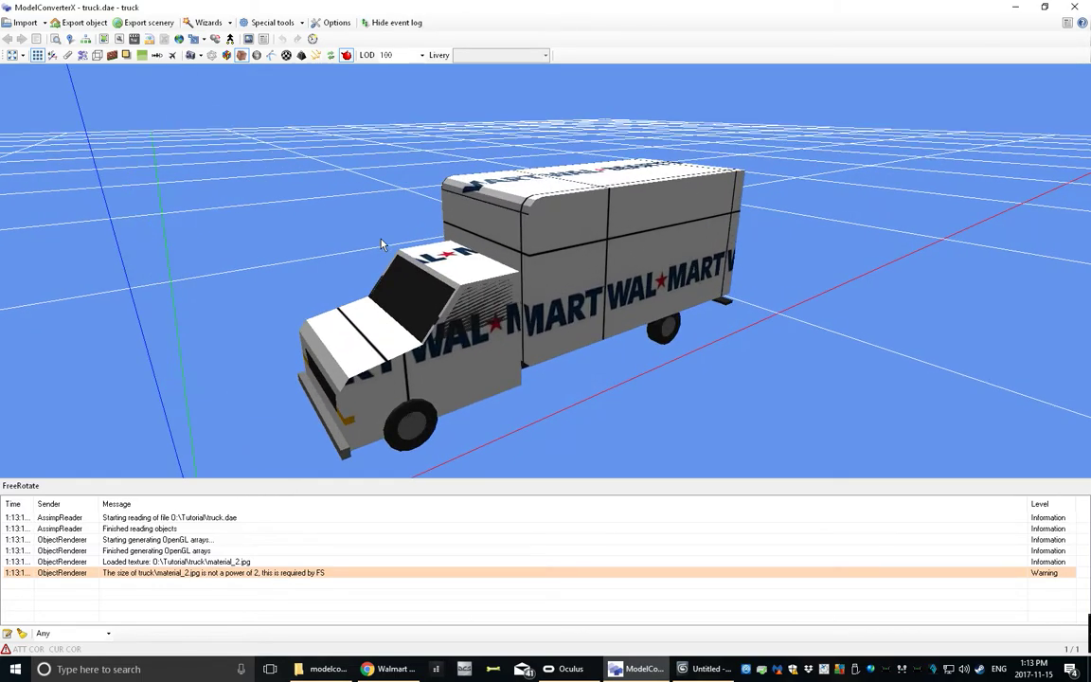
left_click_drag(381, 245, 554, 308)
scroll(554, 308, "up", 3)
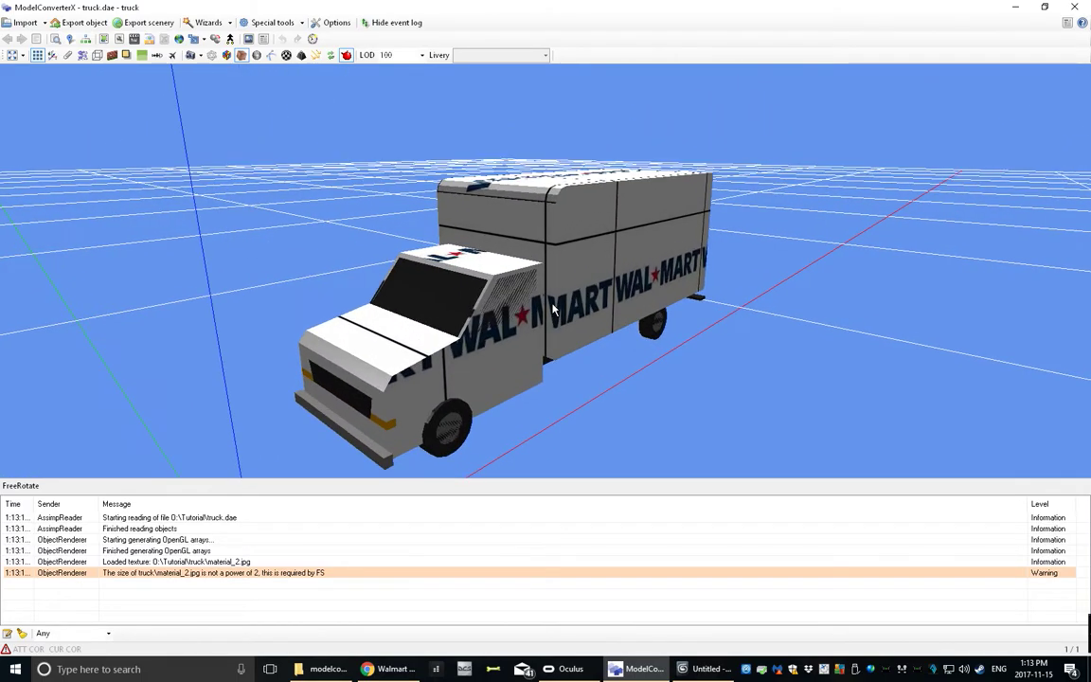
scroll(554, 308, "down", 2)
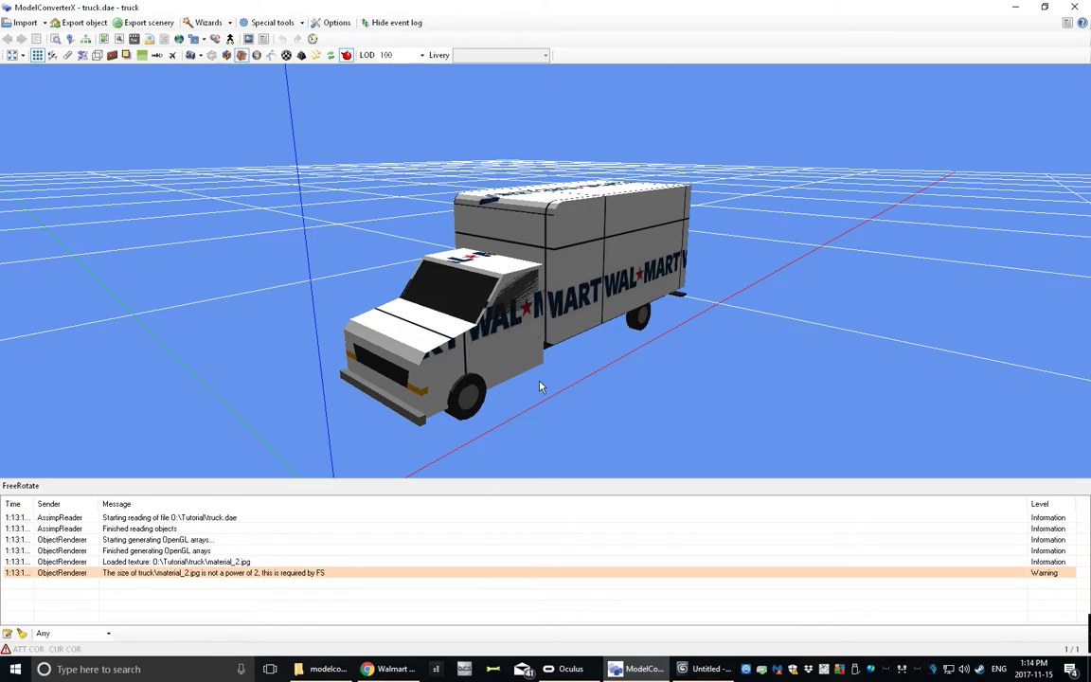
Burn the truck's material colors into textures.
left_click(270, 25)
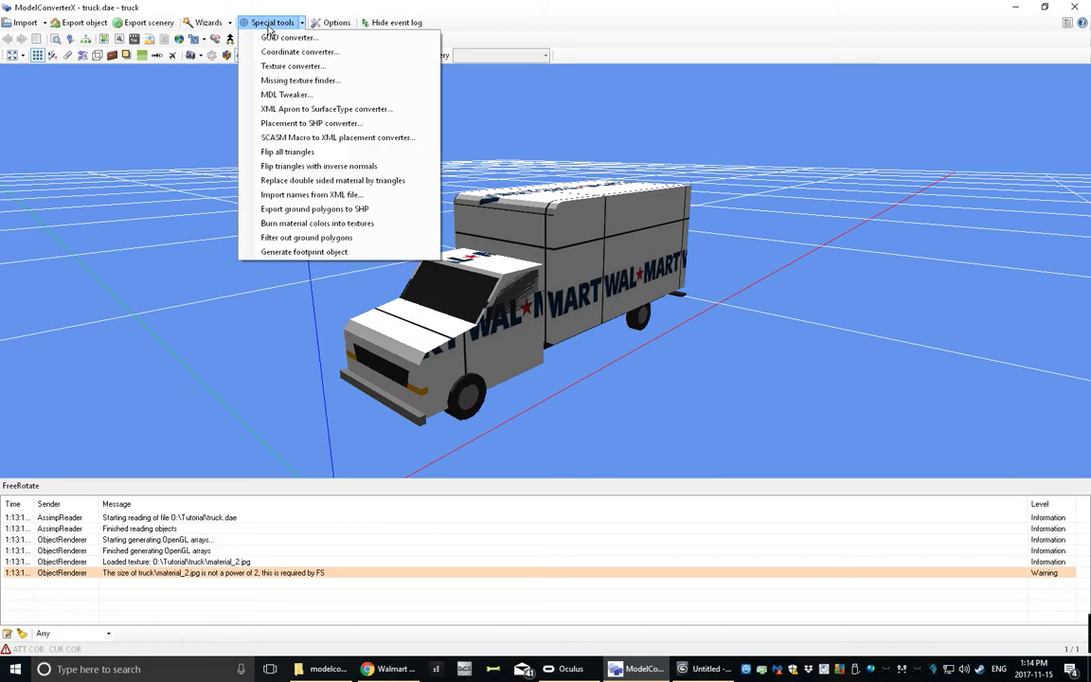
left_click(306, 224)
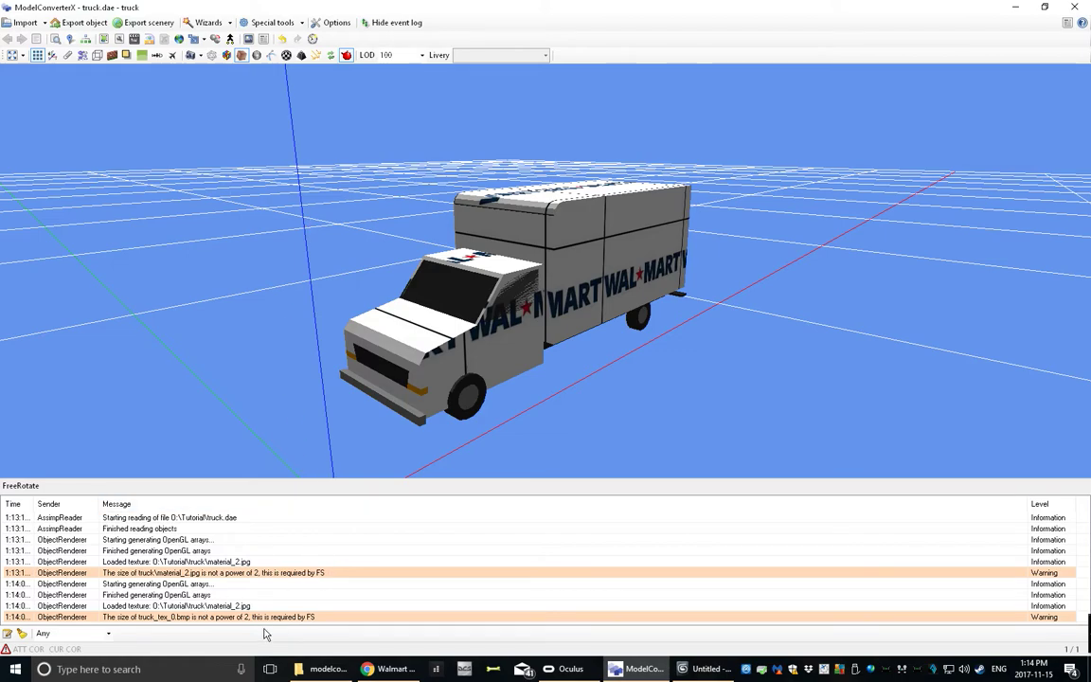
In the Material Editor, resize all textures to a power of 2 and set the texture save format to BMP.
left_click(105, 39)
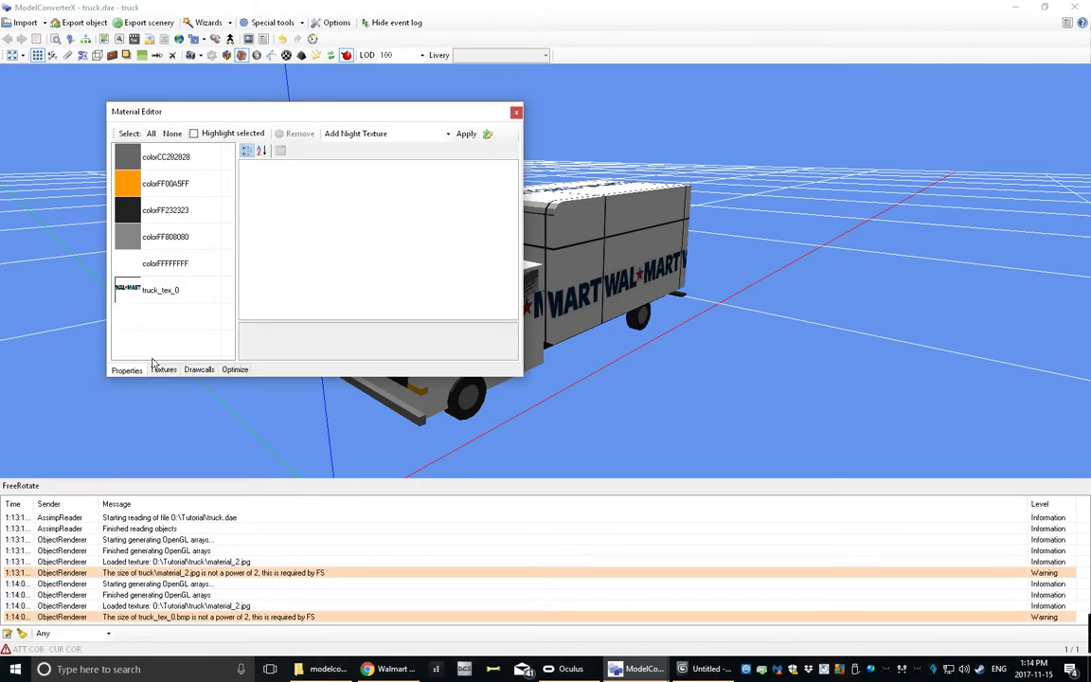
left_click(163, 371)
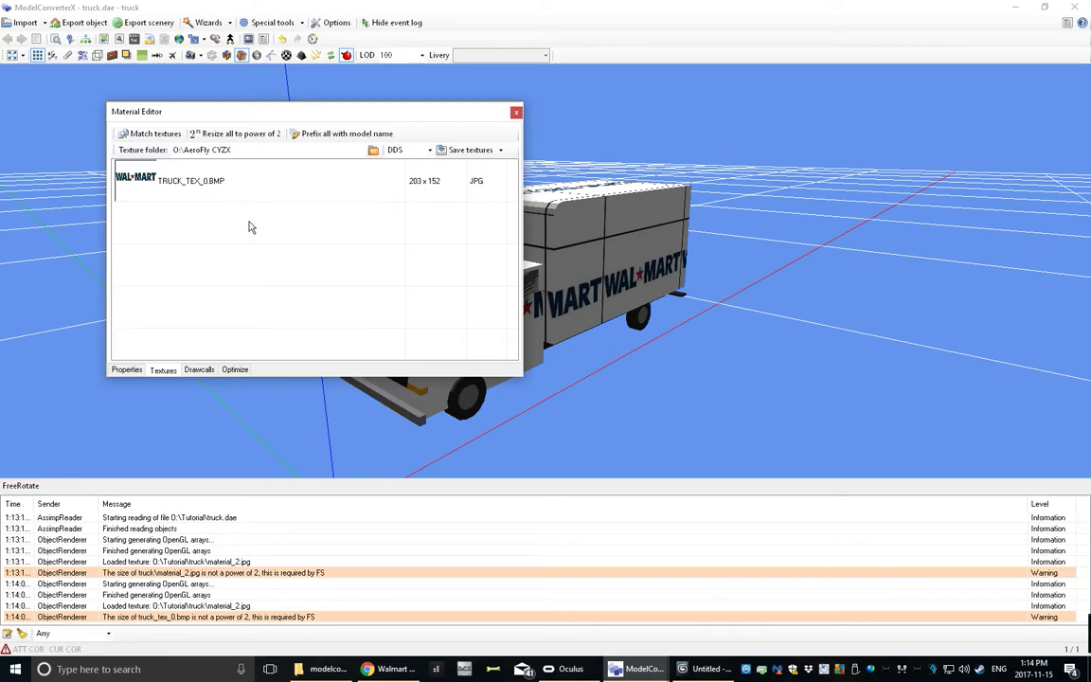
left_click(219, 138)
left_click(428, 152)
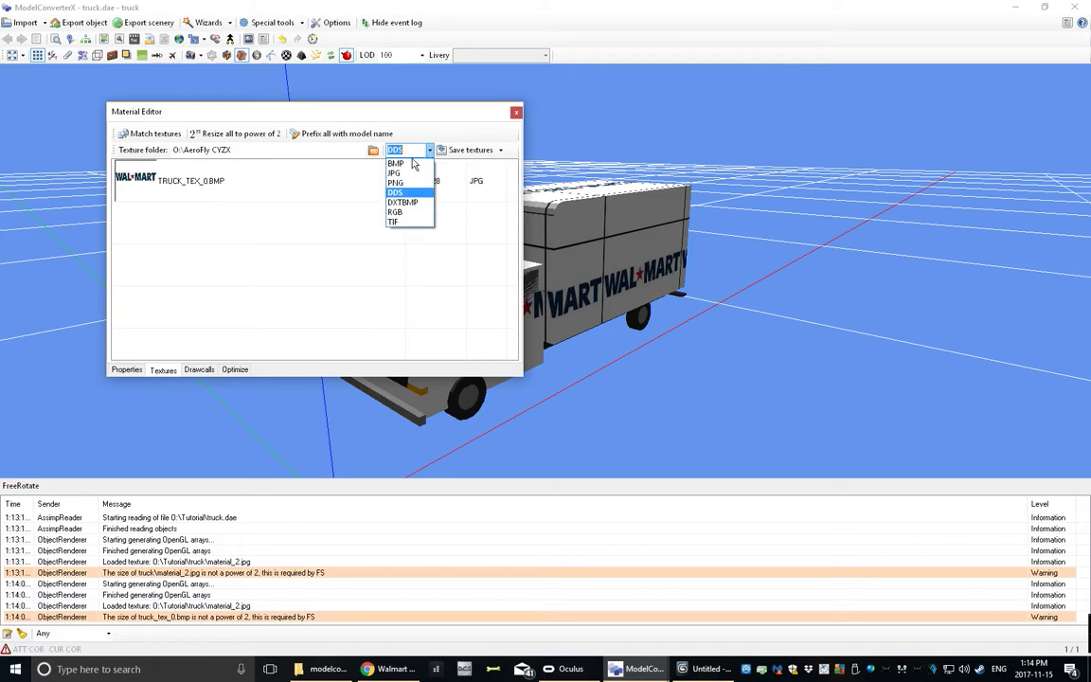
left_click(405, 166)
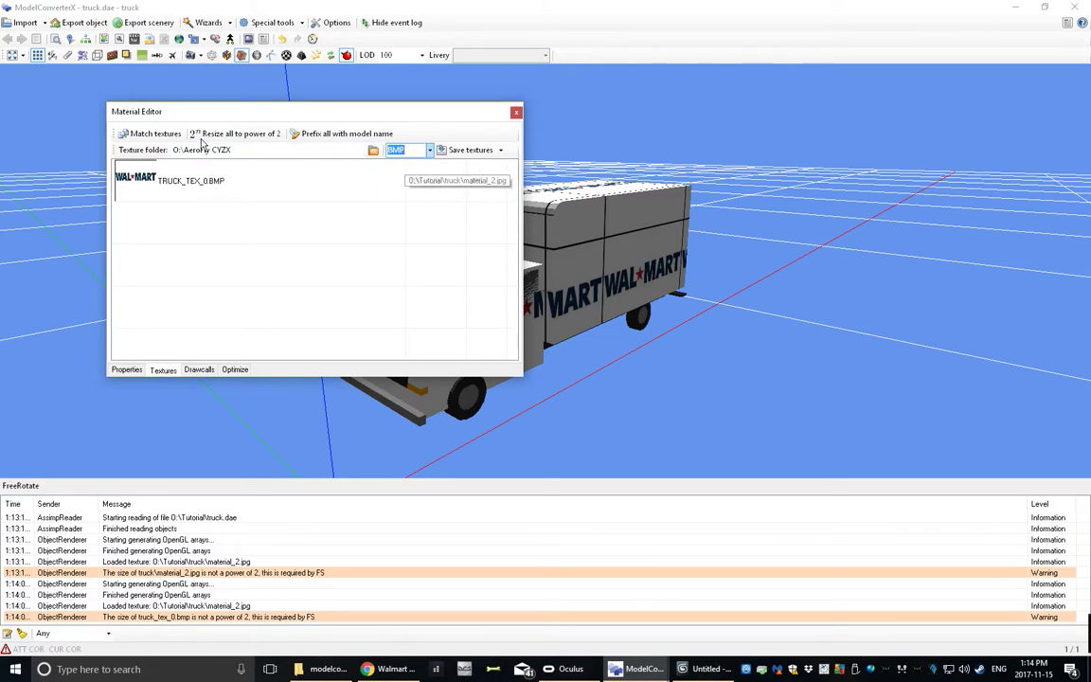
Set the maximum texture size to 1024 x 1024, then predict and minimize the truck's drawcalls.
left_click(199, 369)
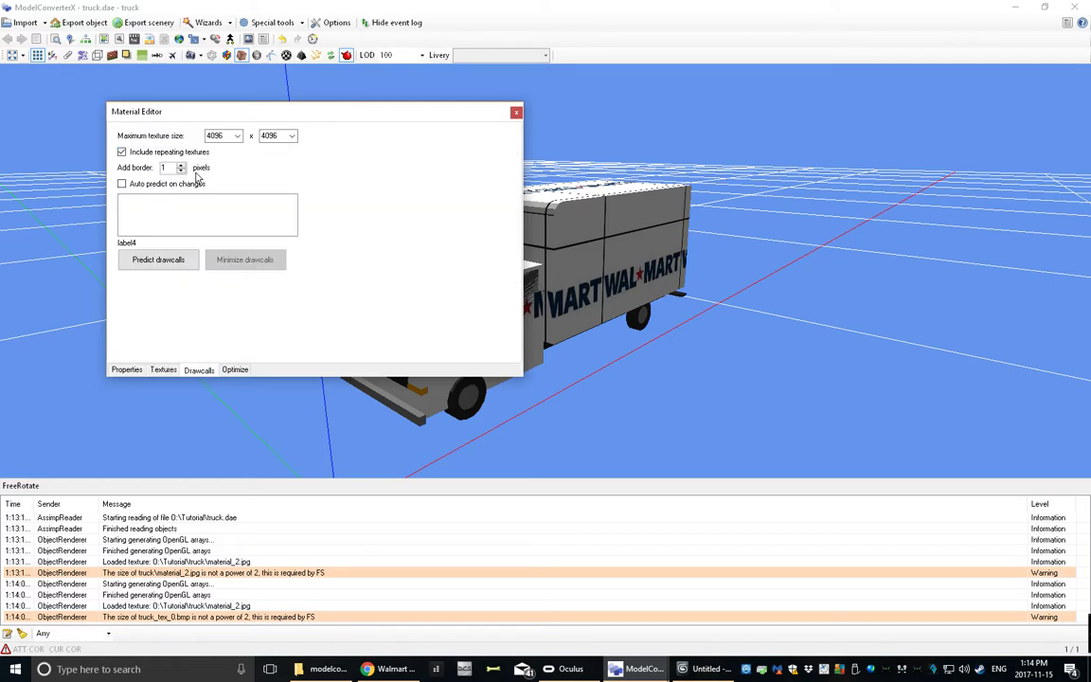
left_click(216, 136)
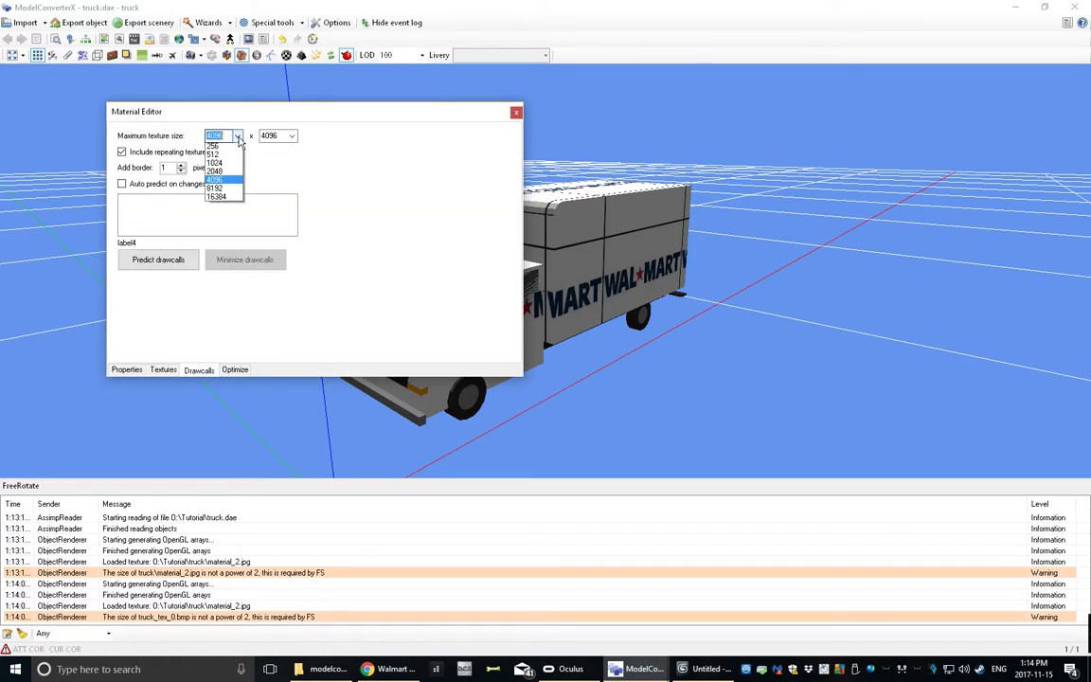
left_click(231, 182)
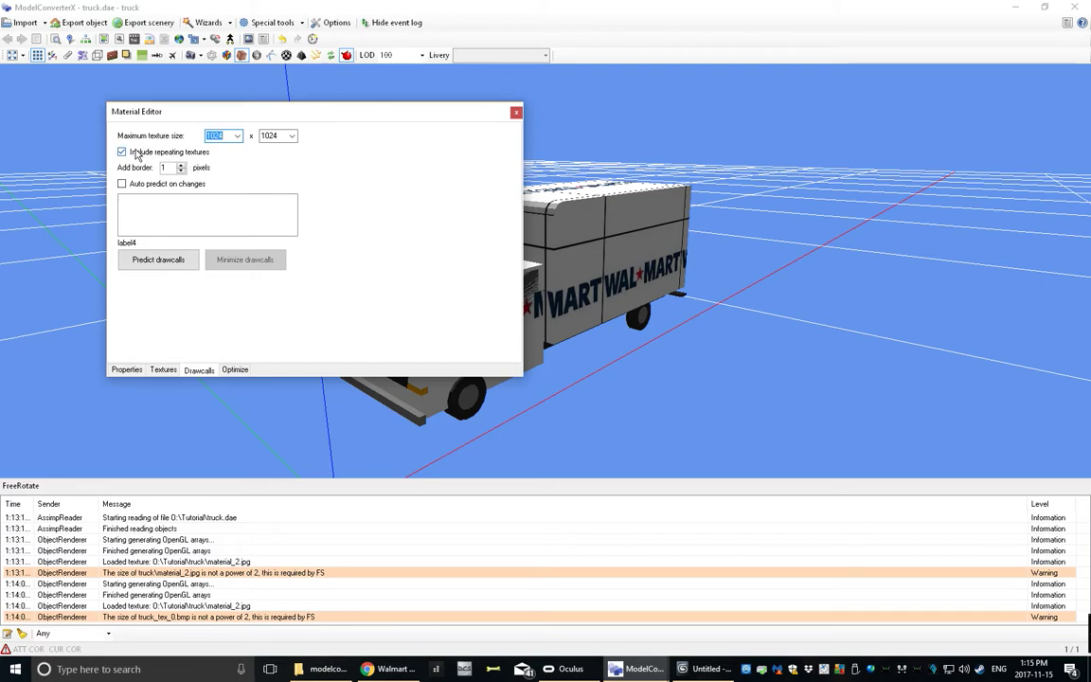
left_click(154, 261)
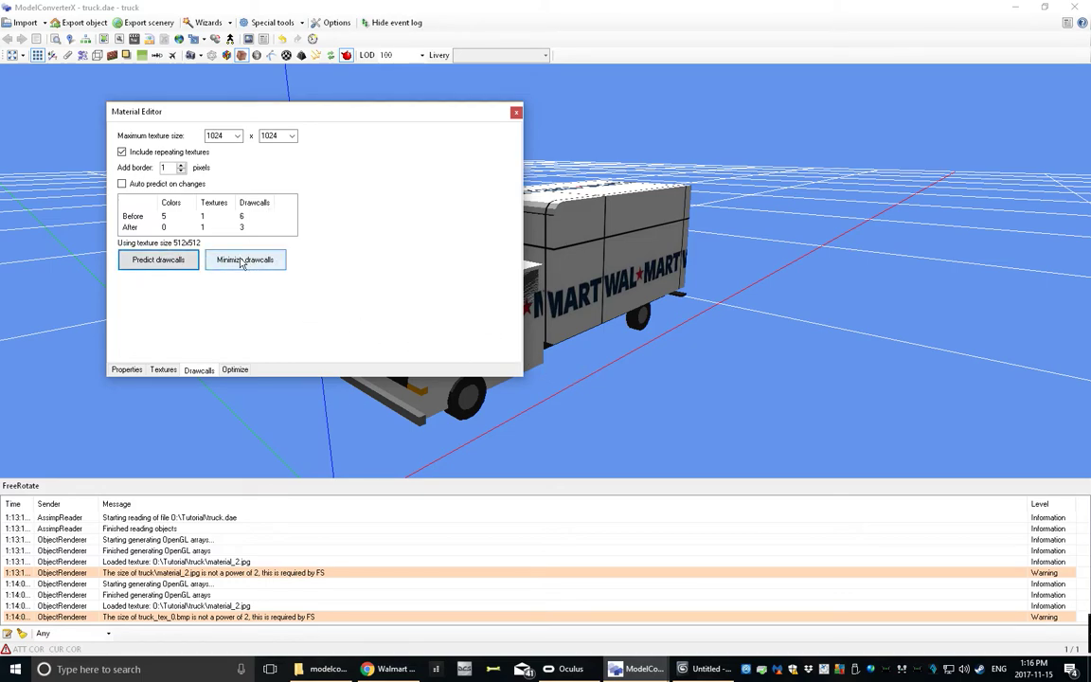
left_click(242, 260)
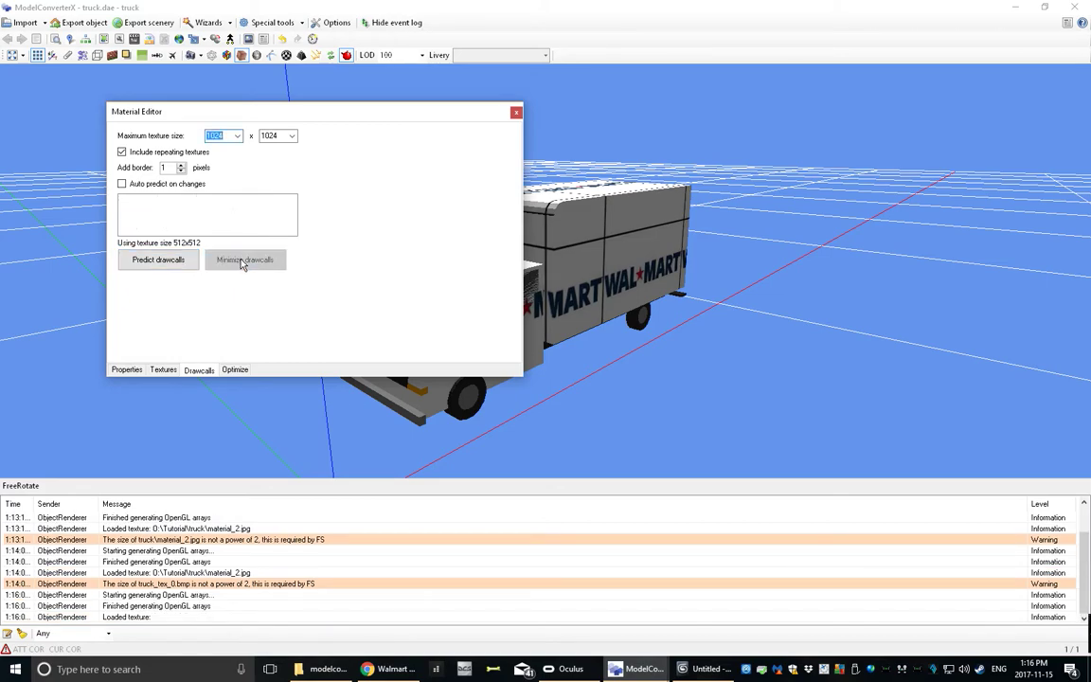
Examine the combined texture TRUCK_0.BMP at full size and close its preview.
left_click(162, 371)
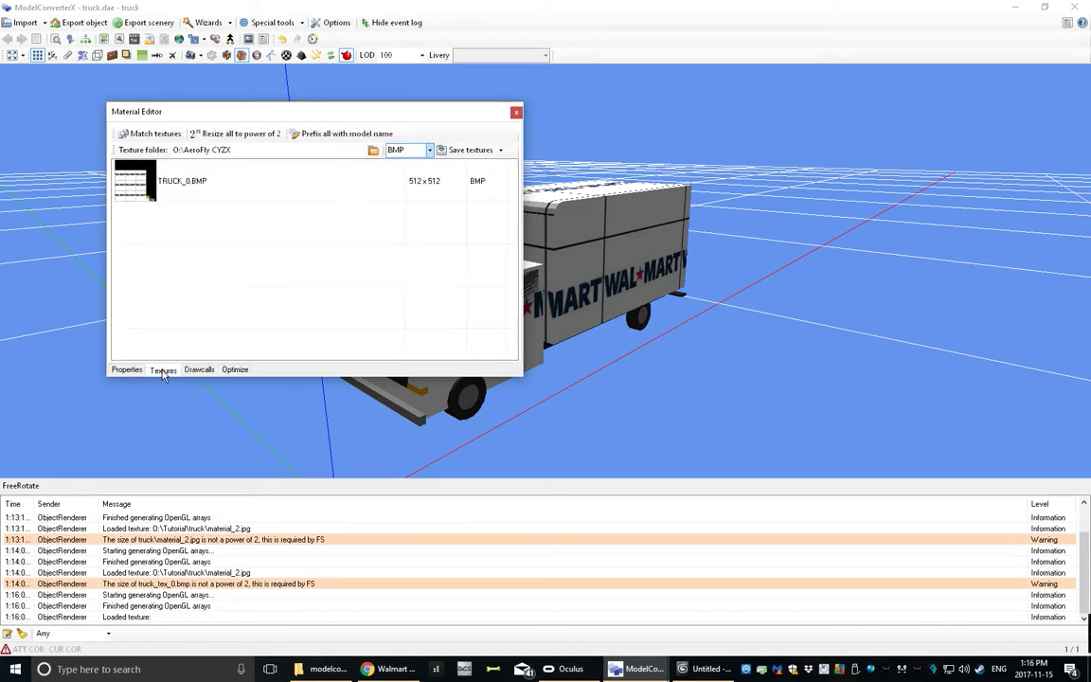
left_click(135, 196)
double_click(134, 196)
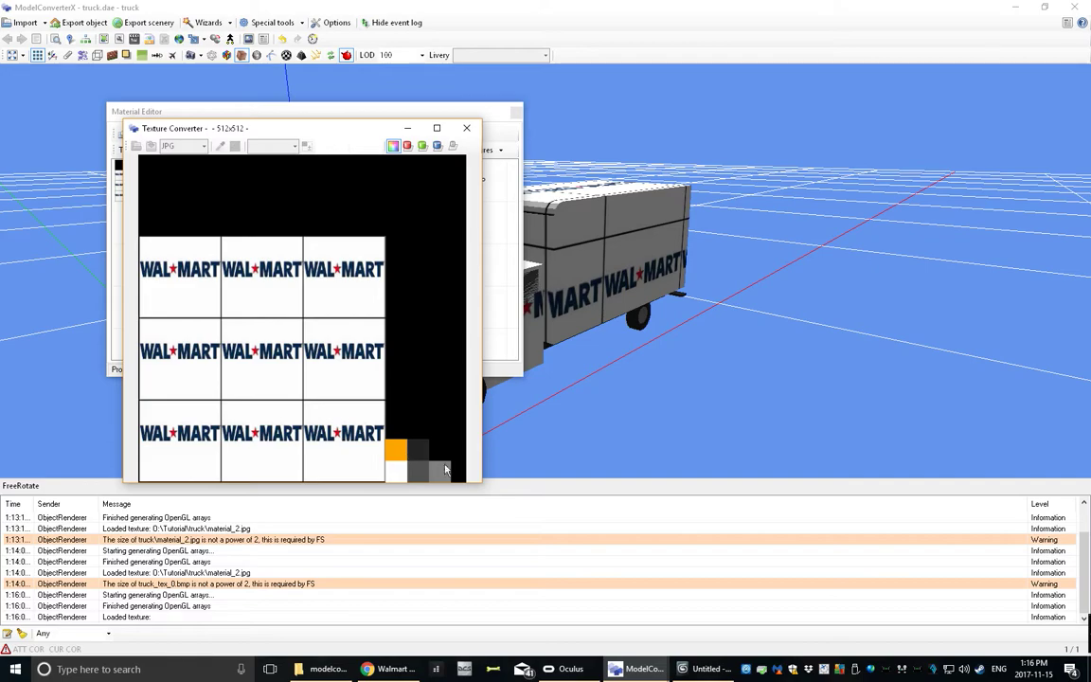
left_click(467, 129)
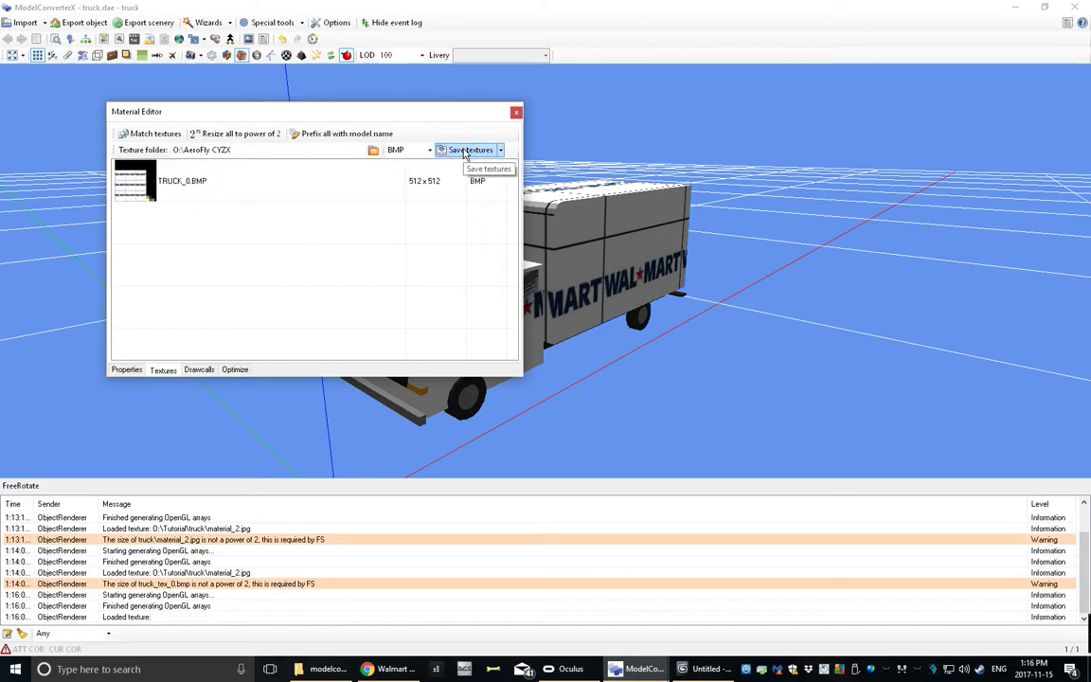
Switch to File Explorer, check the contents of O:\Tutorial and its truck subfolder, and return to ModelConverterX.
left_click(322, 669)
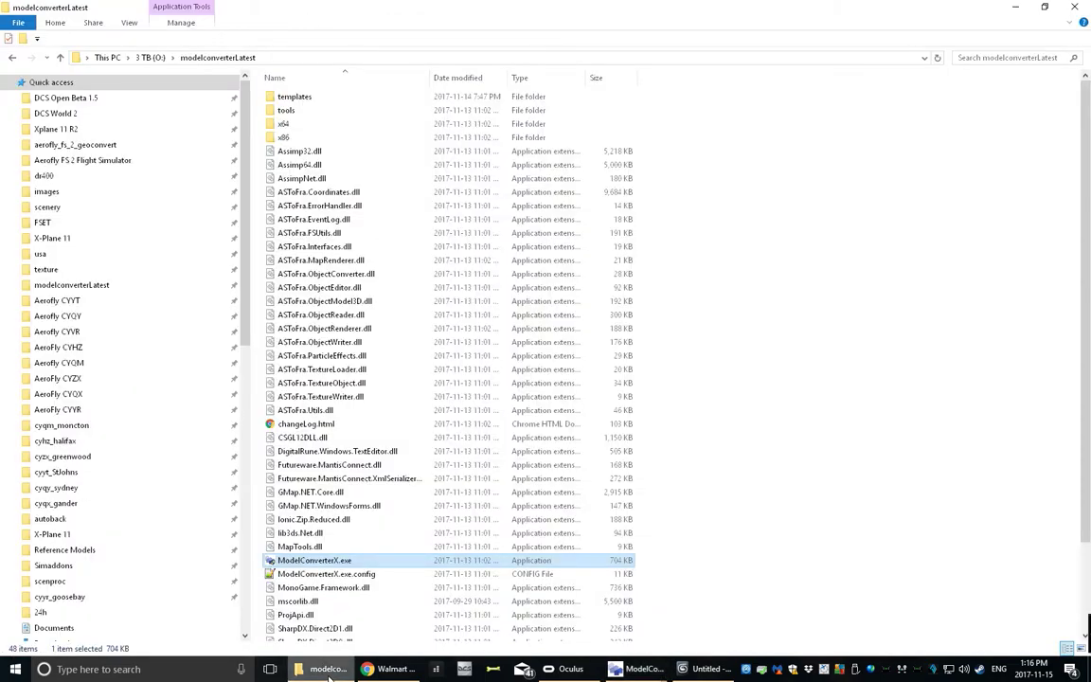
left_click(279, 57)
type("o")
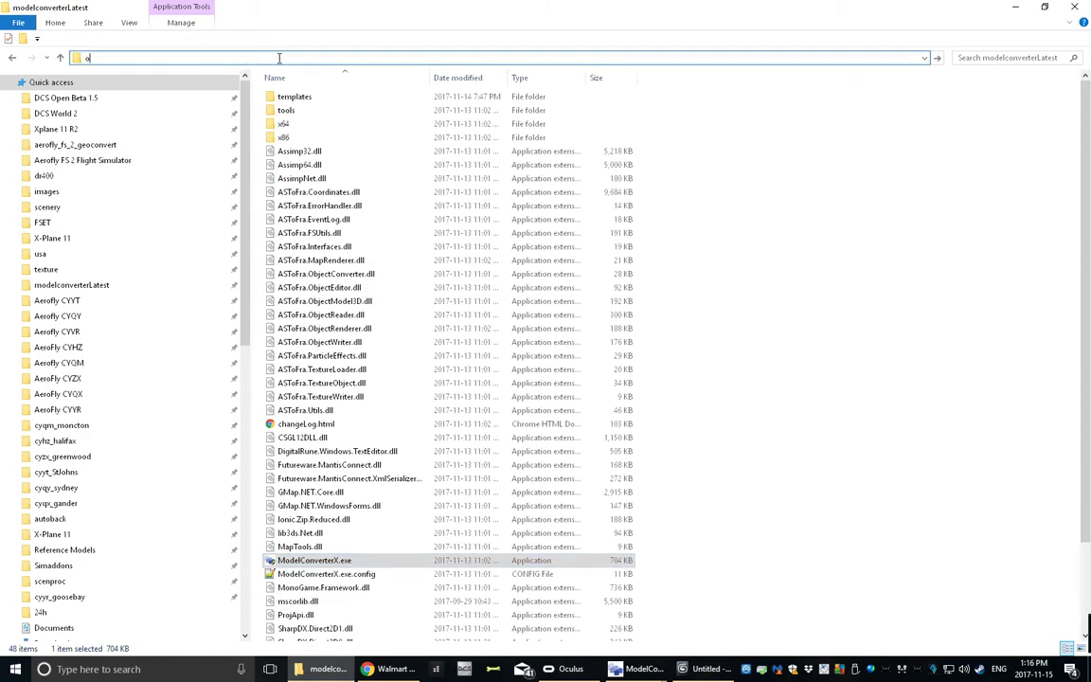
type(":\\tu")
key("Down")
key("Return")
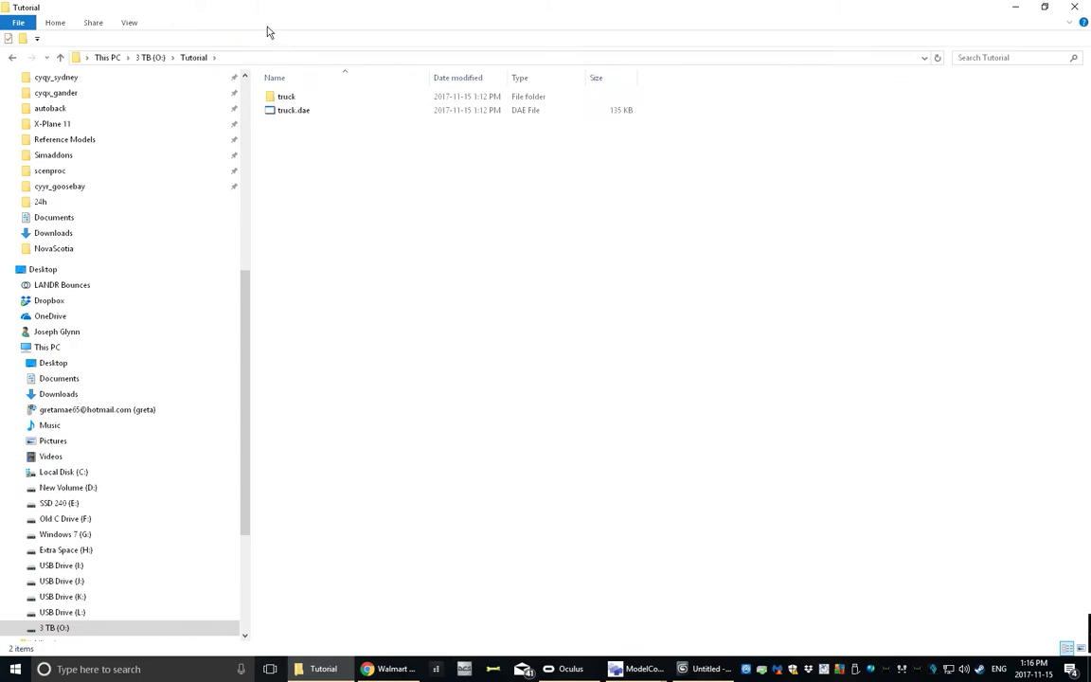
double_click(285, 96)
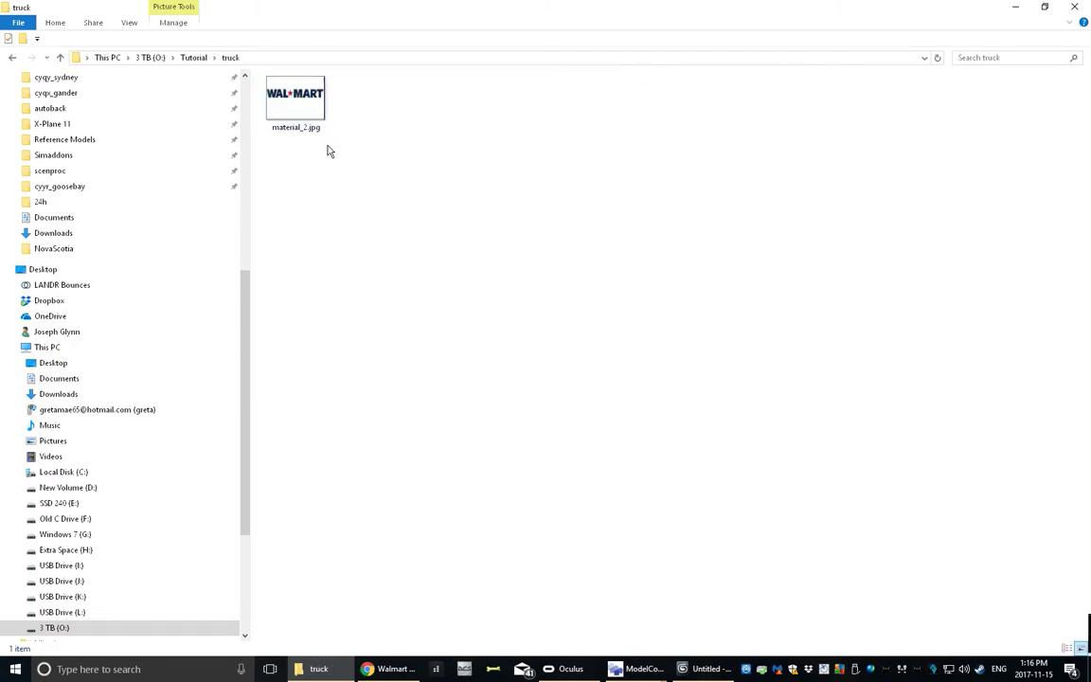
mouse_move(653, 672)
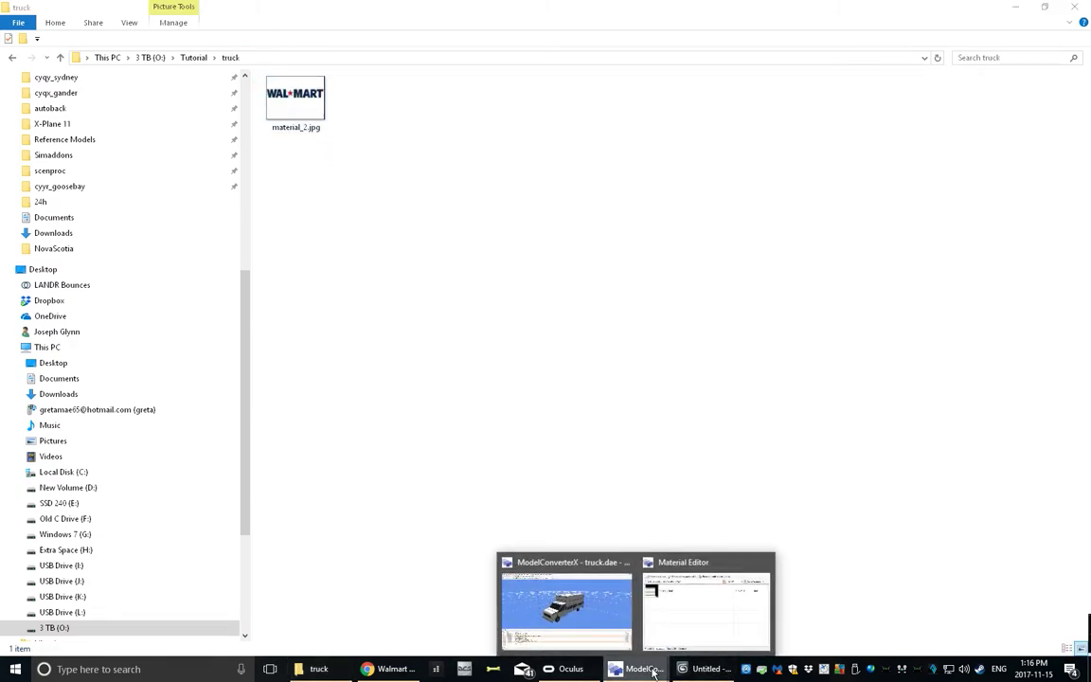
left_click(606, 615)
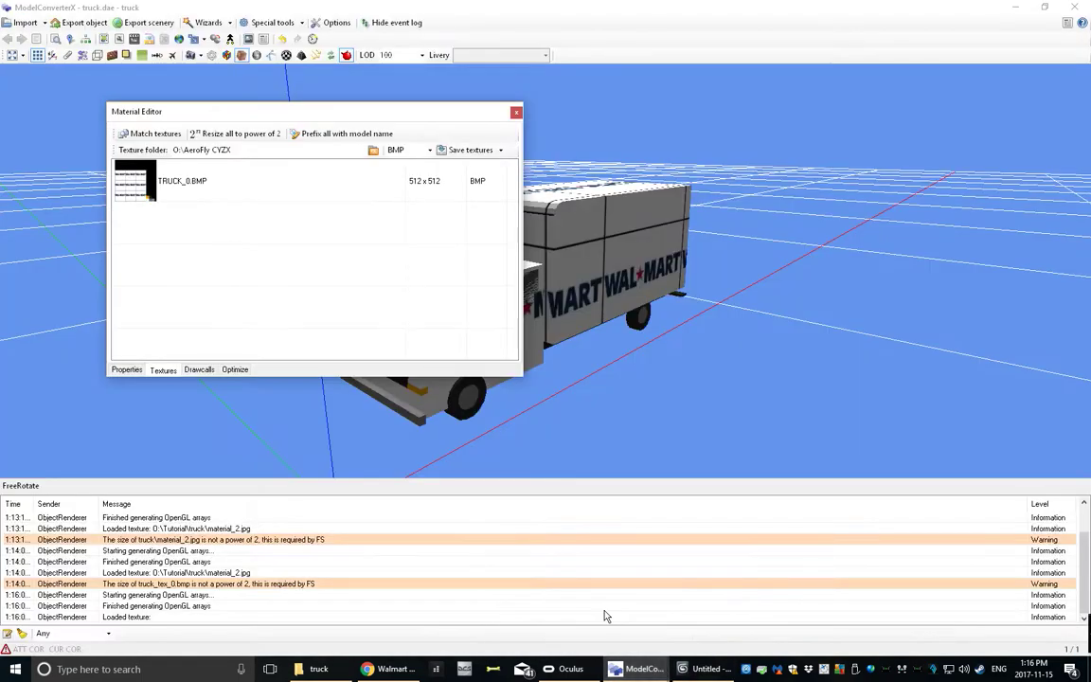
left_click(373, 150)
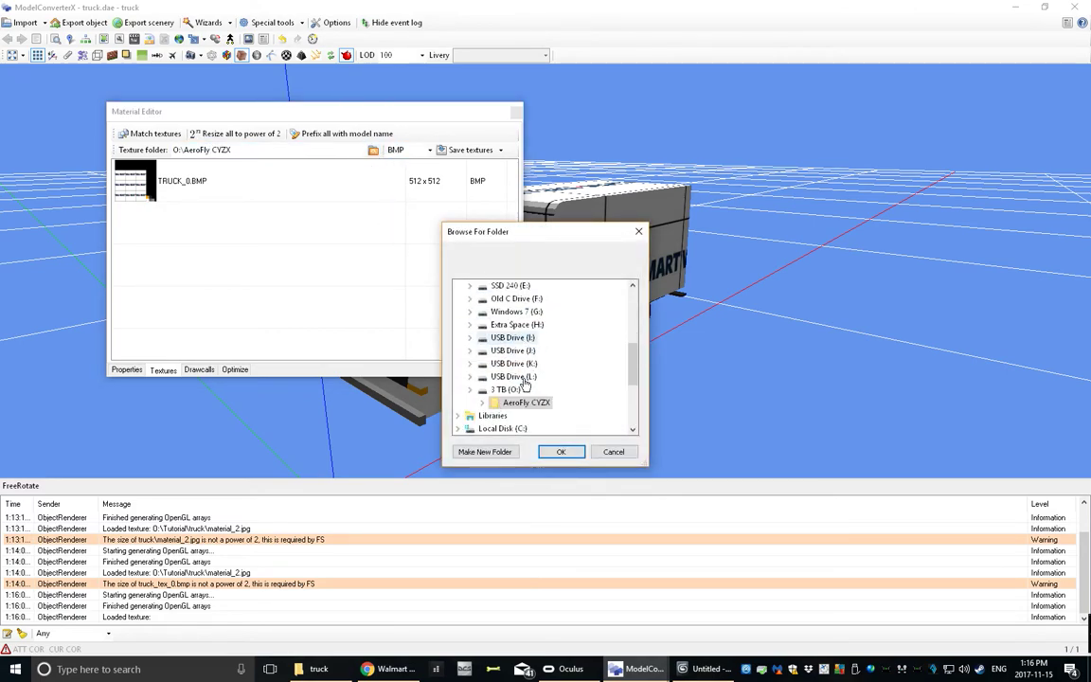
left_click(512, 352)
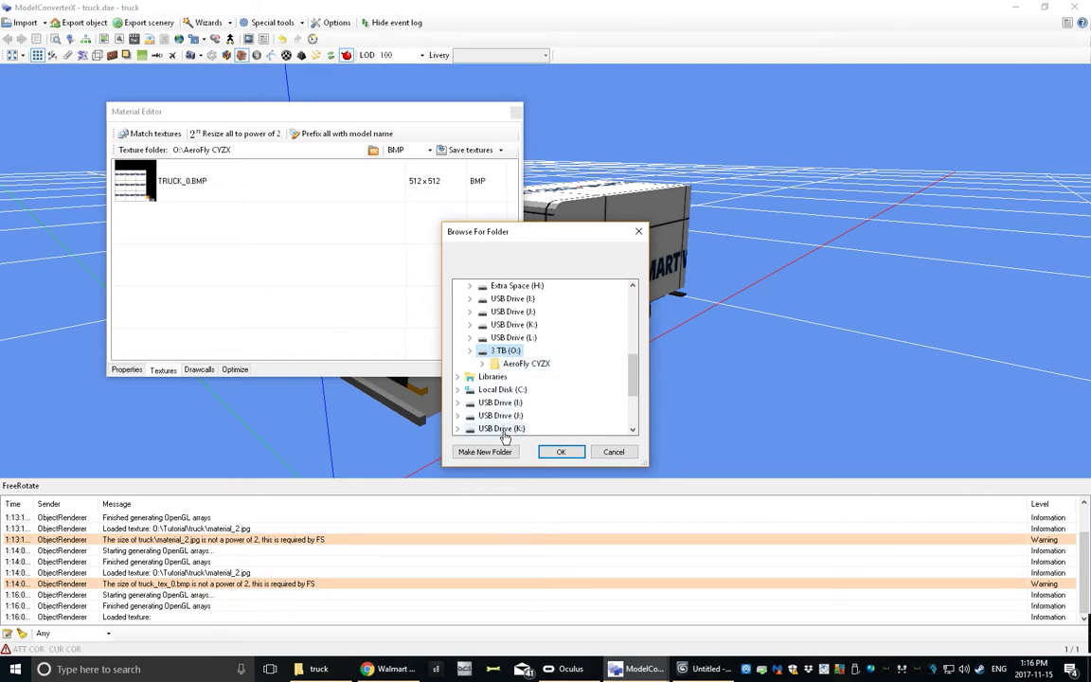
left_click(513, 338)
left_click(623, 356)
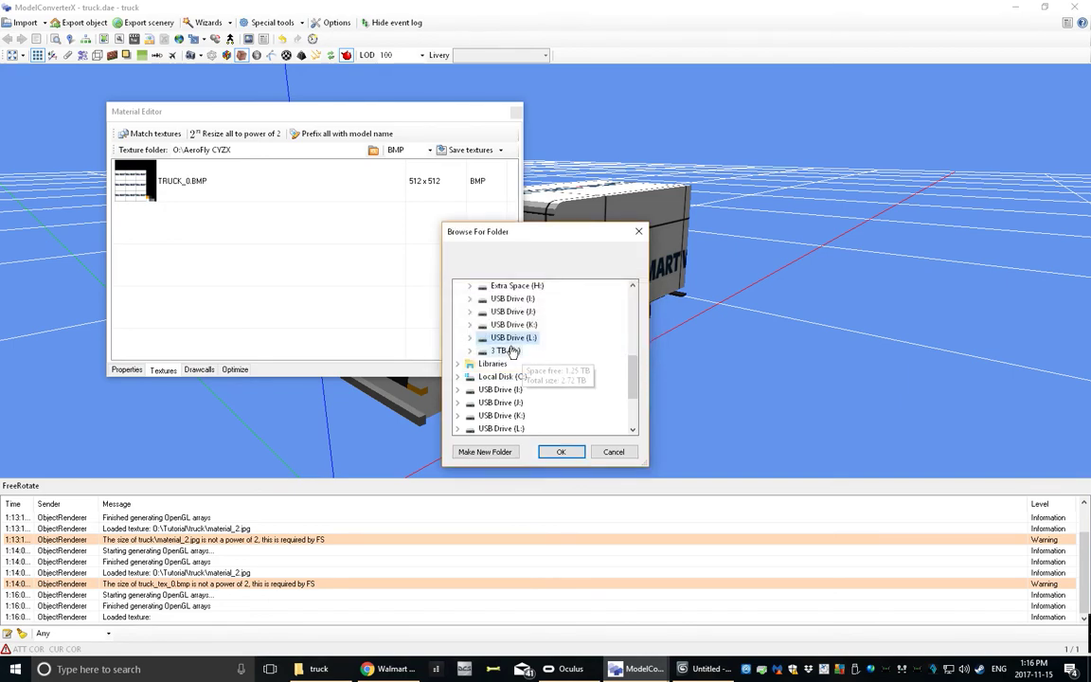
scroll(512, 365, "up", 5)
scroll(568, 390, "down", 5)
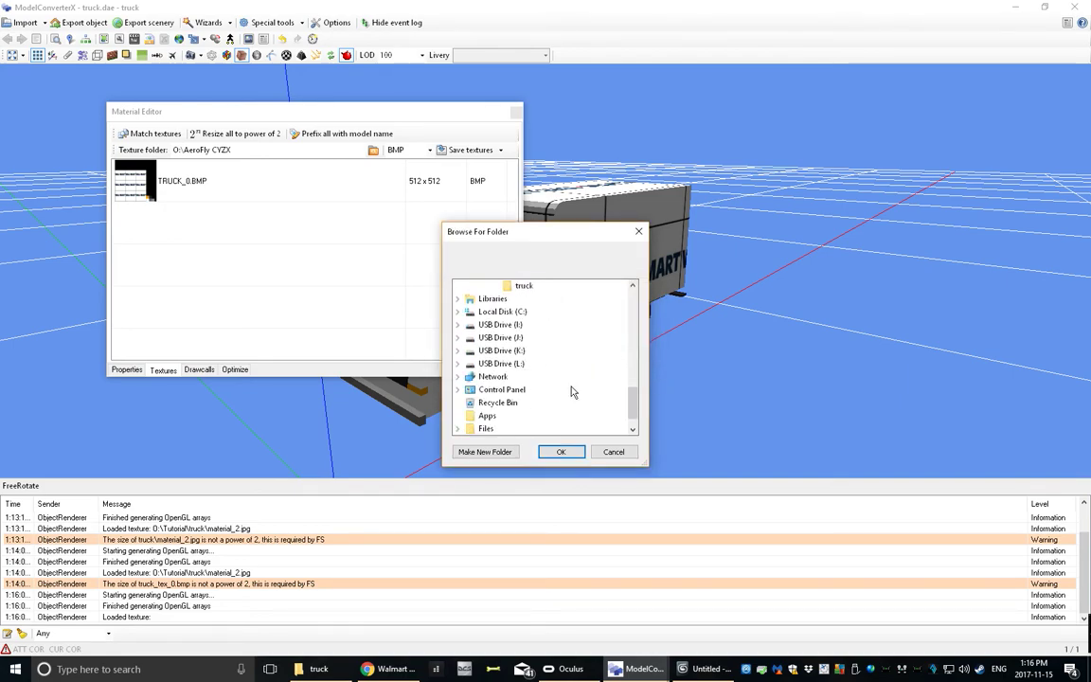
scroll(568, 389, "up", 5)
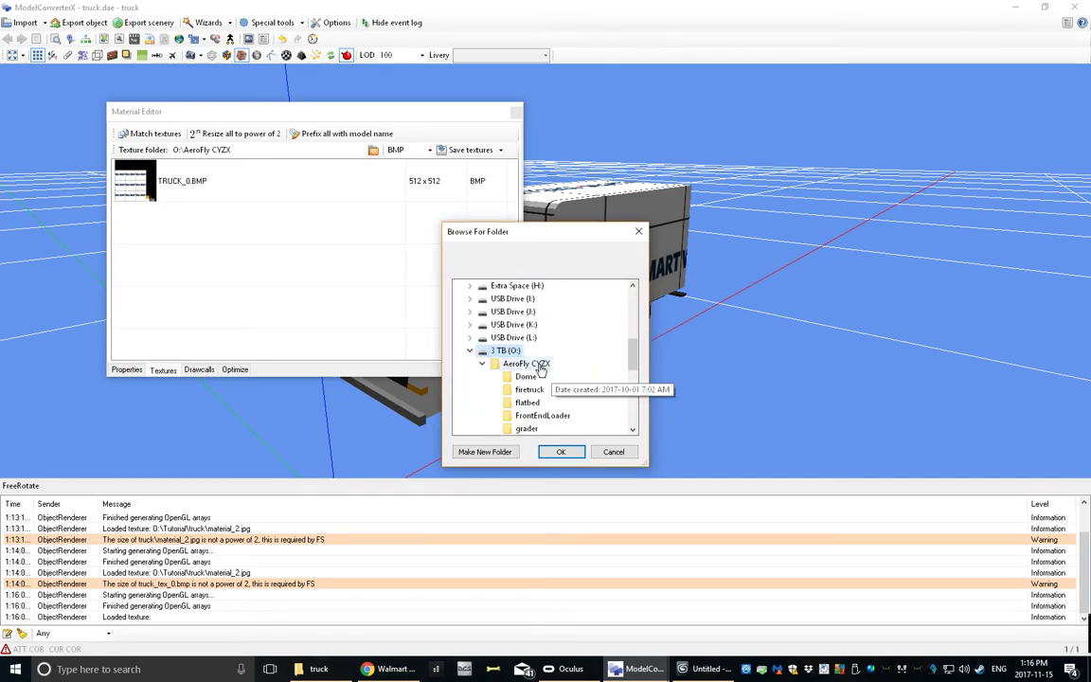
left_click(614, 451)
Set the texture folder to O:\tutorial and save the BMP texture there.
key("BackSpace")
key("BackSpace")
key("BackSpace")
key("BackSpace")
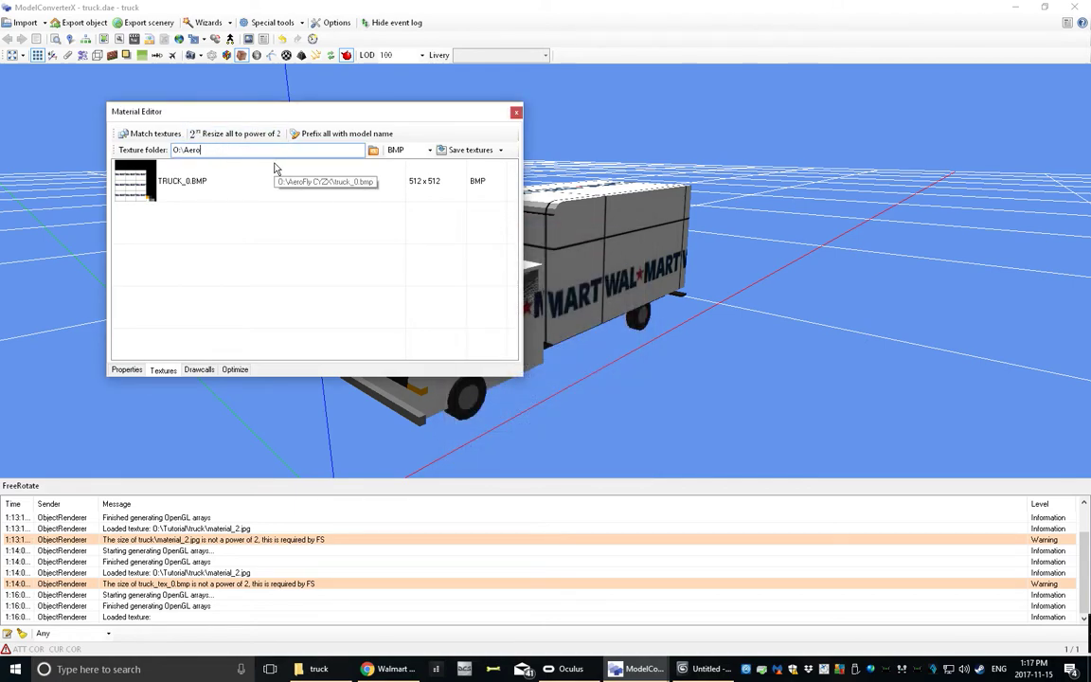
type("tutorial")
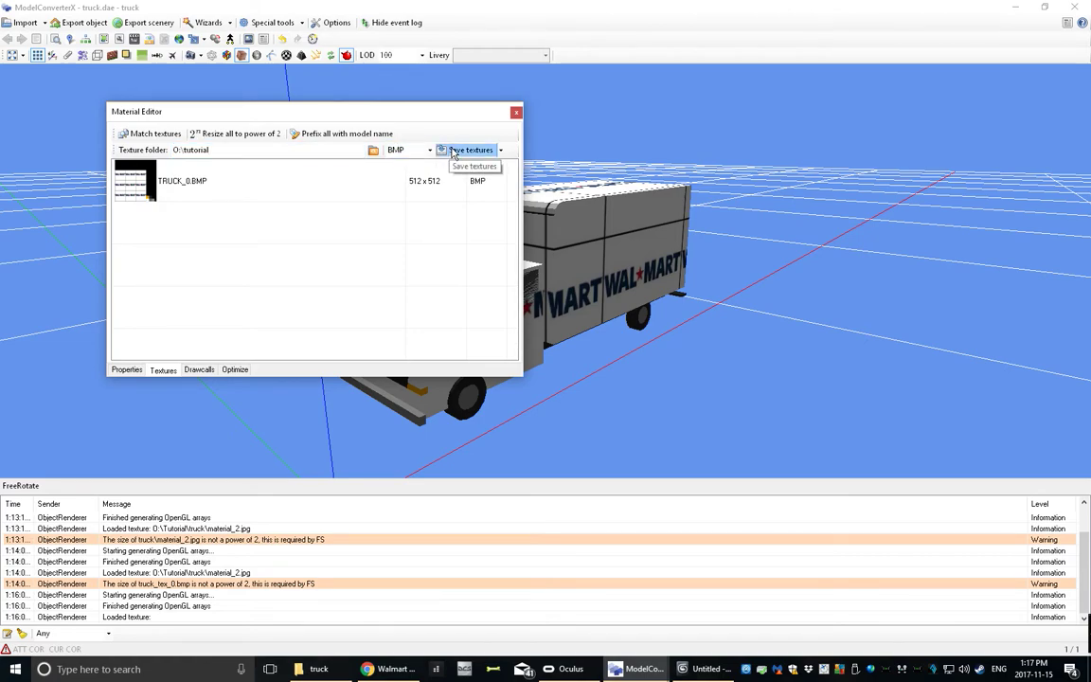
Switch to File Explorer, check the saved texture in the Tutorial folder using extra large icons, and return to ModelConverterX.
left_click(313, 669)
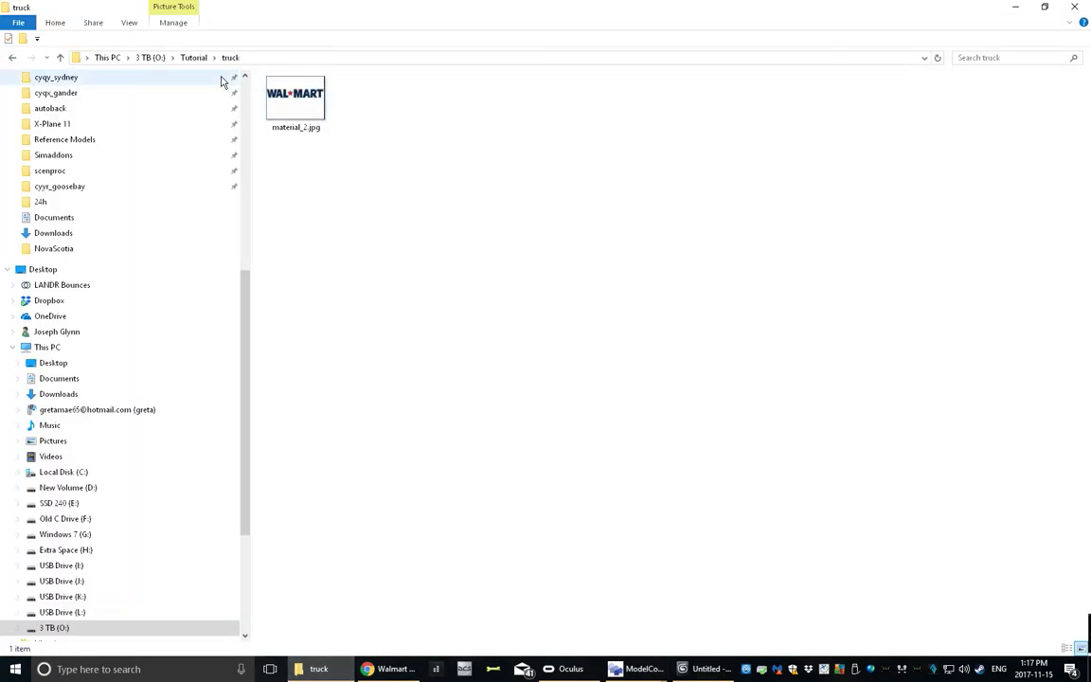
left_click(192, 57)
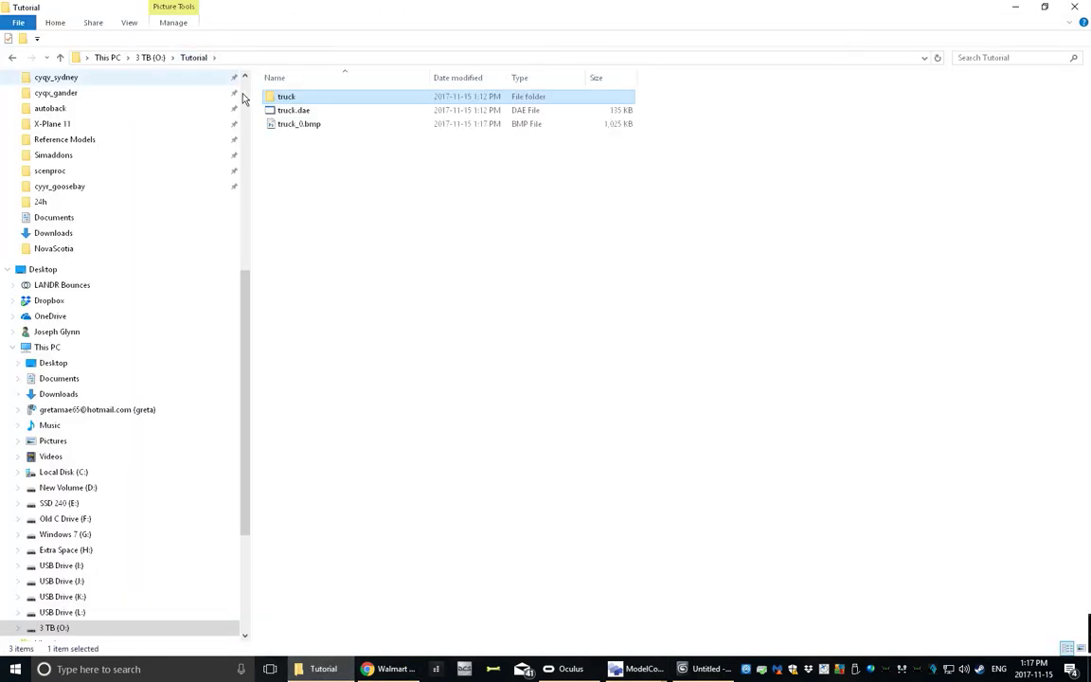
right_click(314, 173)
mouse_move(260, 176)
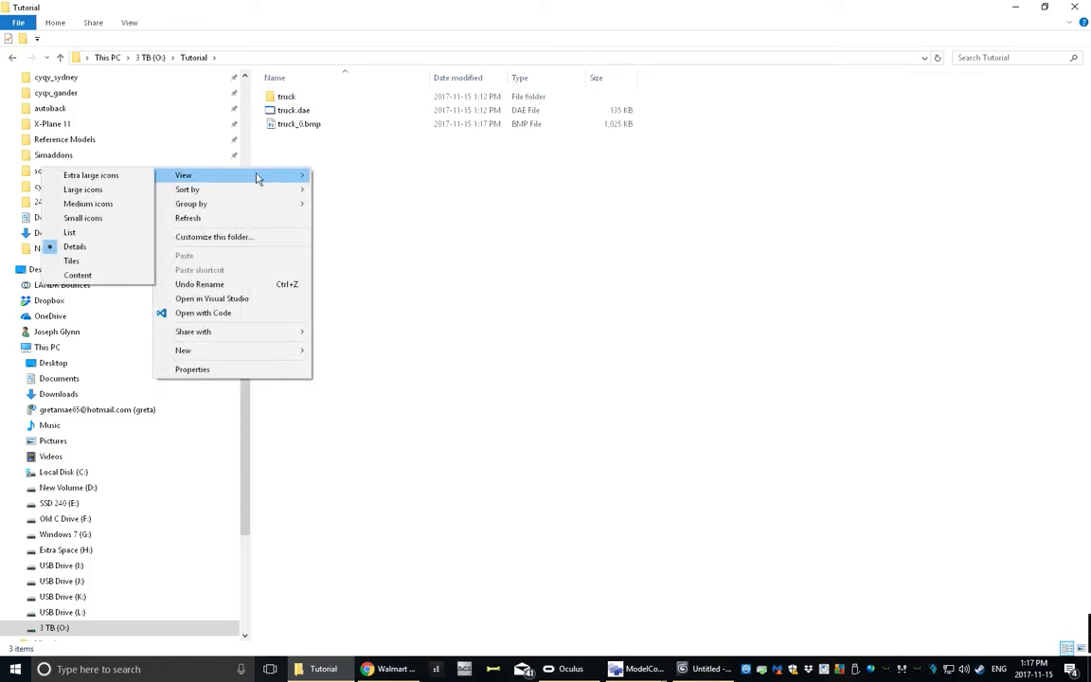
left_click(127, 176)
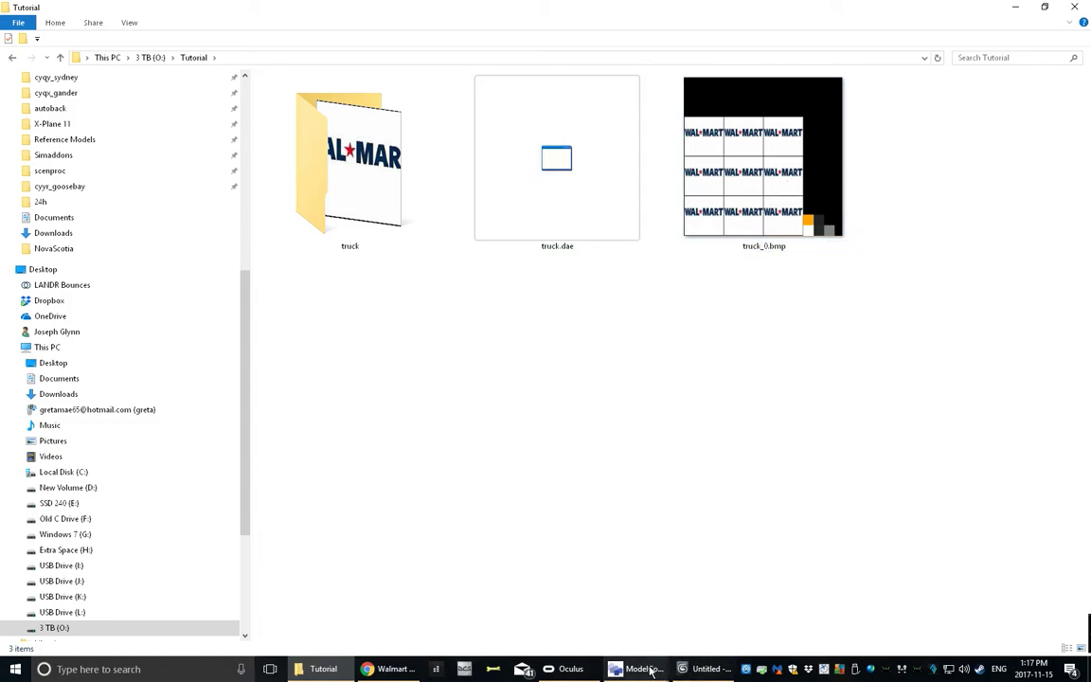
mouse_move(650, 669)
left_click(697, 622)
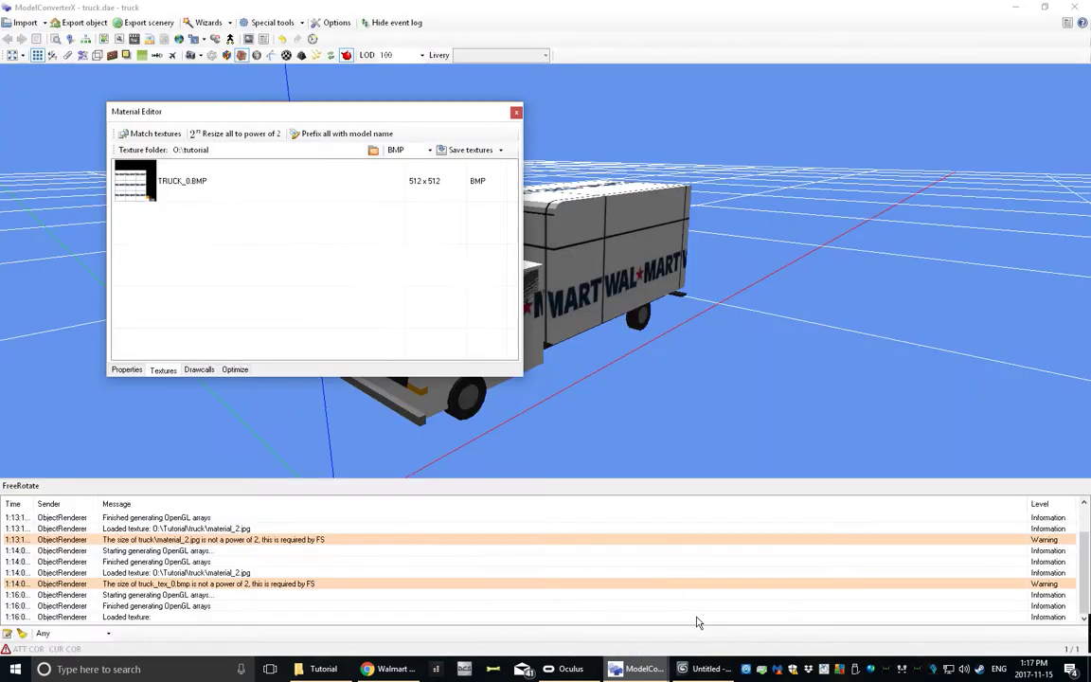
Close the Material Editor and export the truck as truck.OBJ in Wavefront OBJ format to O:\Tutorial.
left_click(516, 111)
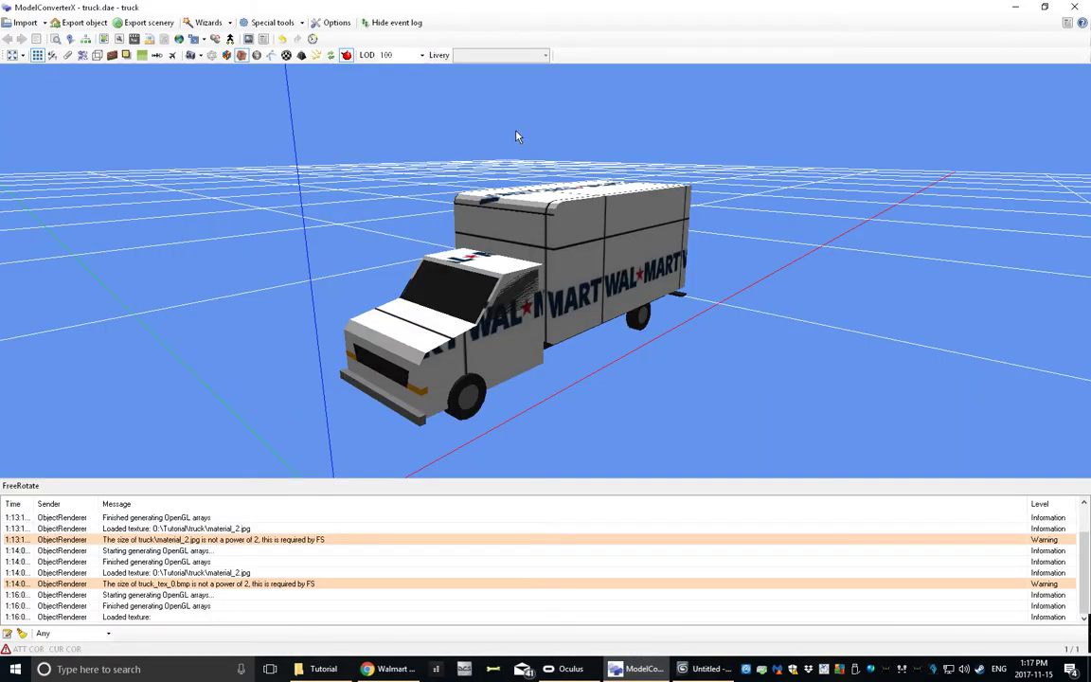
left_click(70, 22)
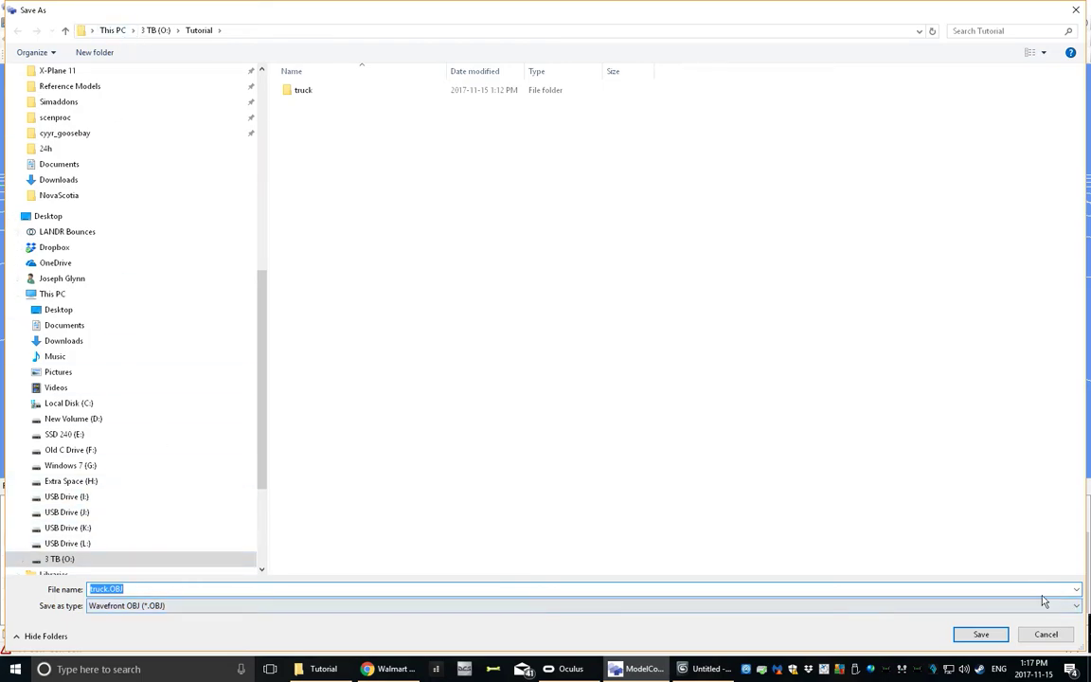
left_click(1076, 607)
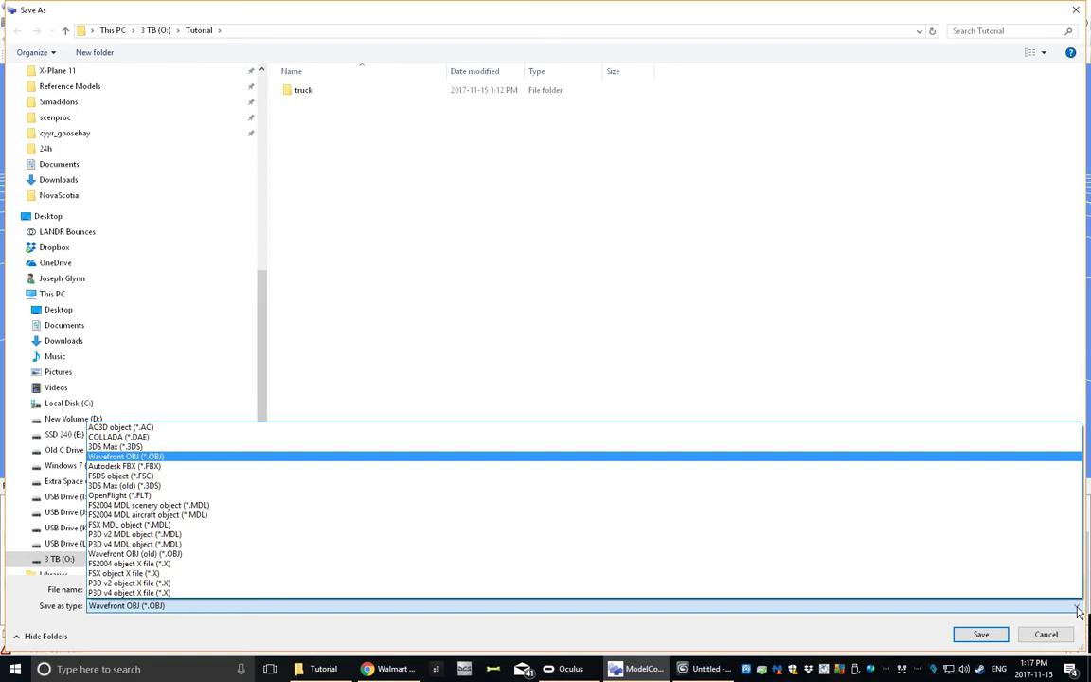
left_click(231, 638)
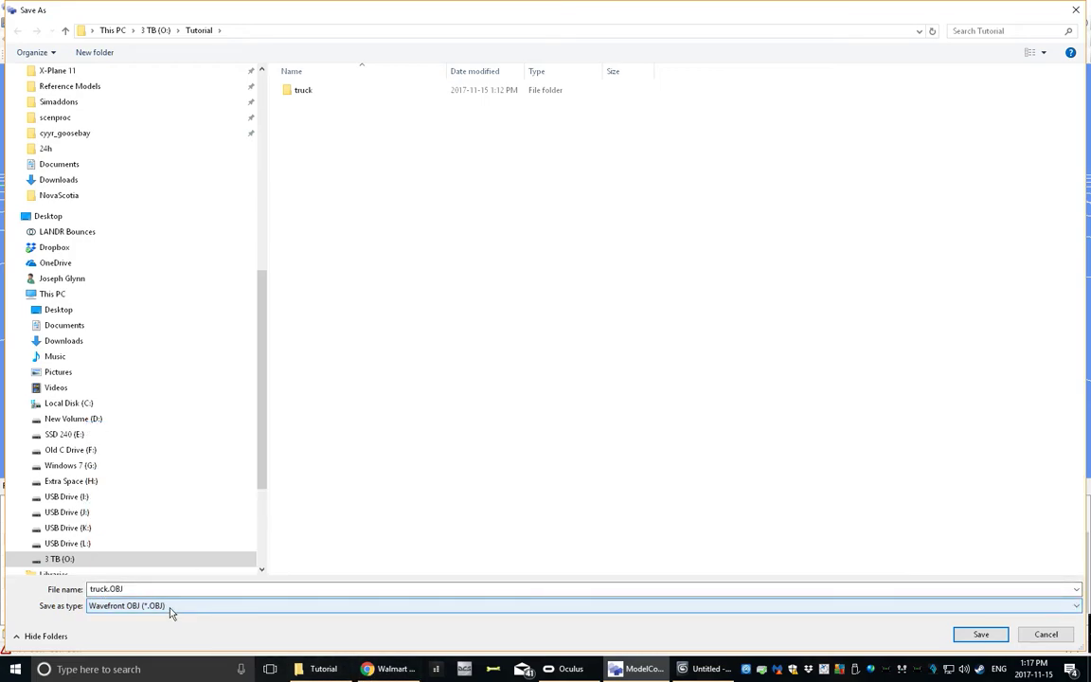
left_click(115, 591)
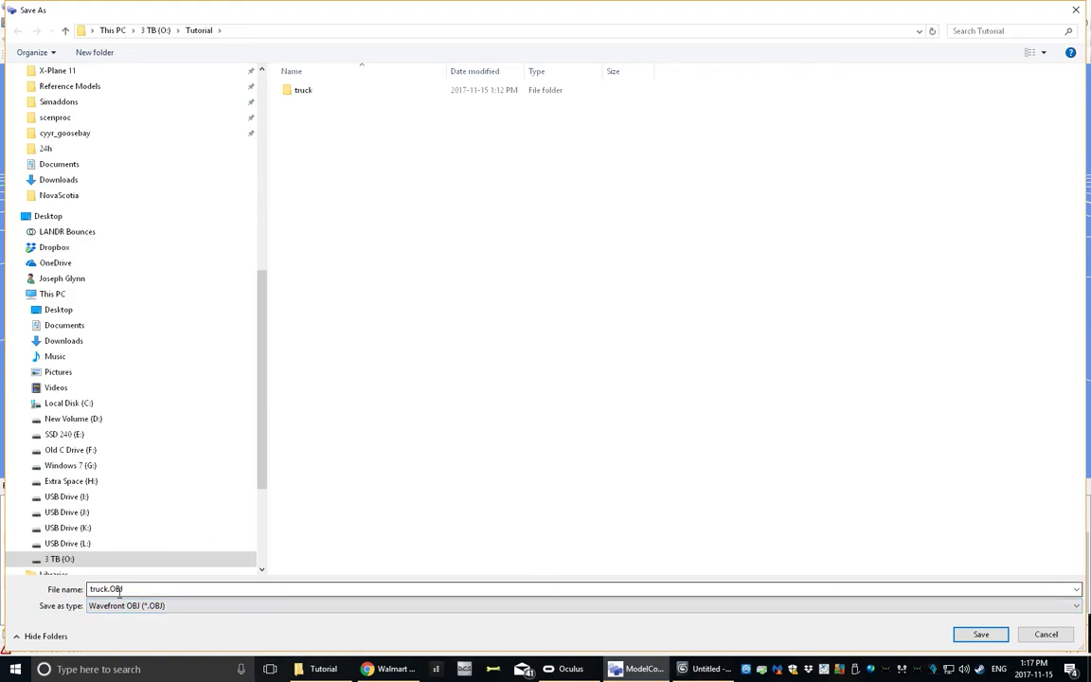
left_click(982, 635)
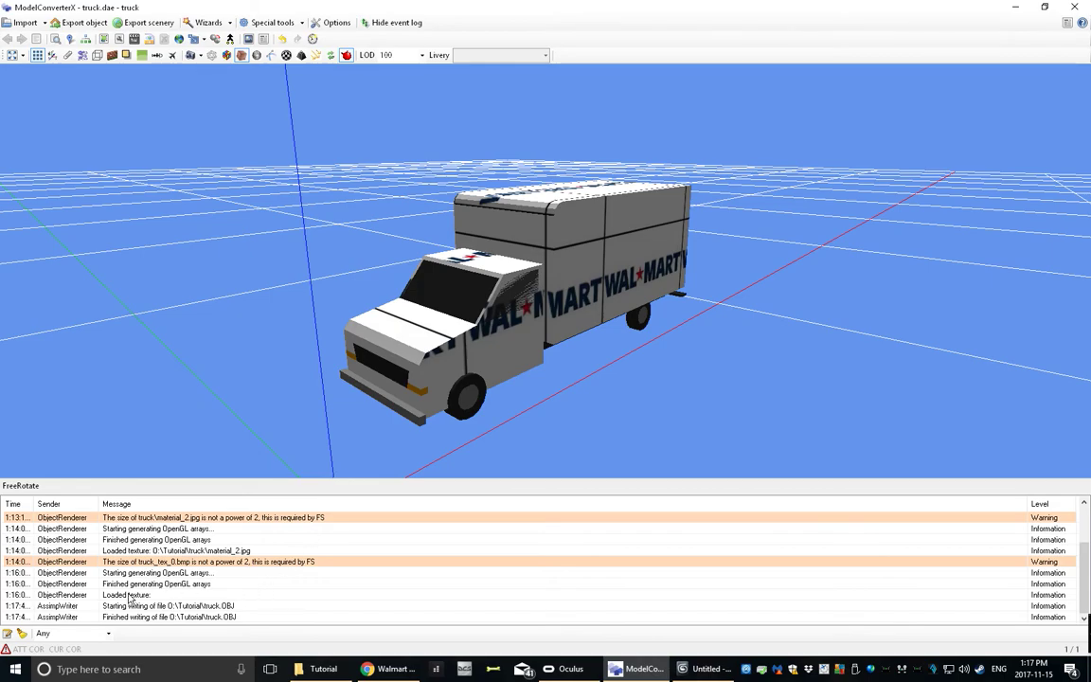
Switch to 3ds Max and import truck.OBJ from O:\Tutorial using the preset OBJ import options.
left_click(704, 669)
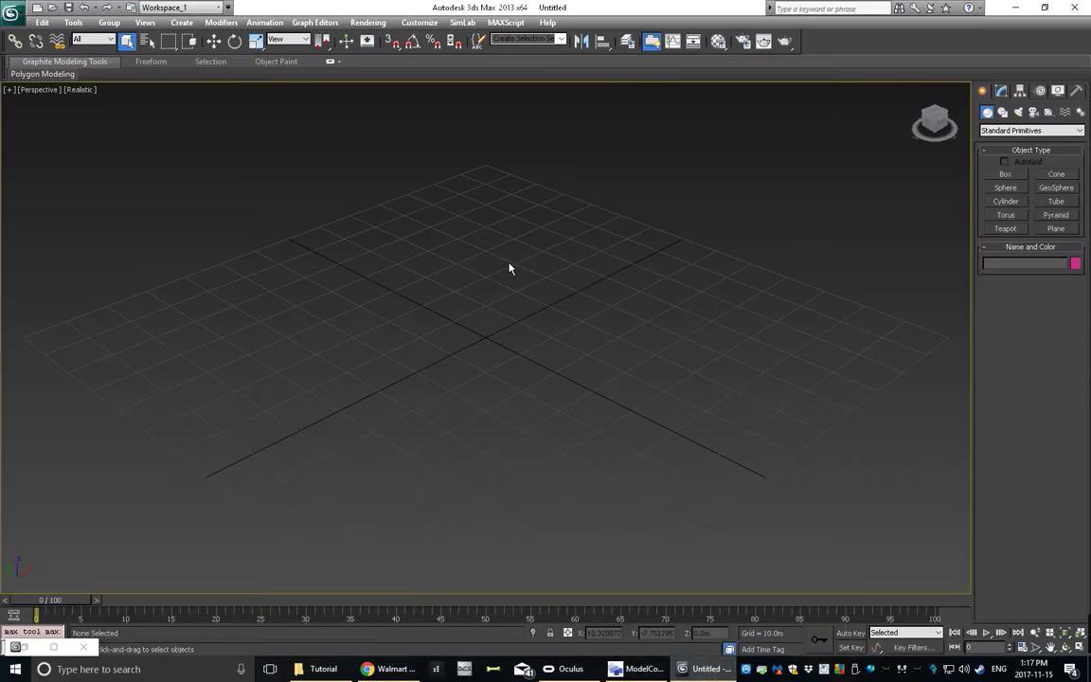
left_click(12, 13)
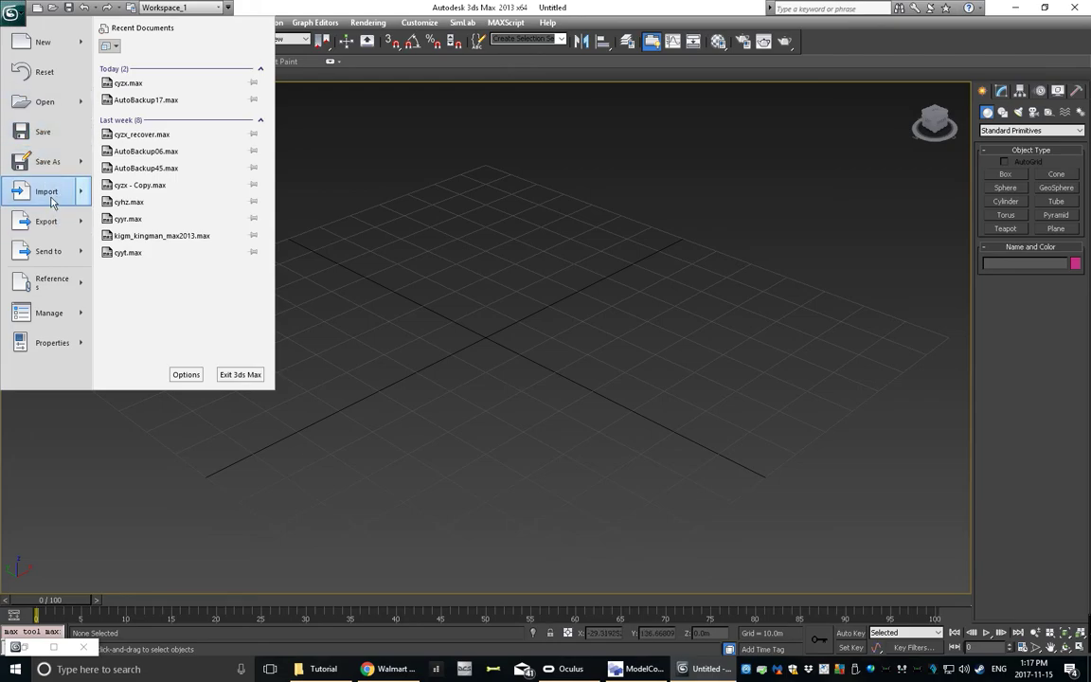
mouse_move(52, 202)
left_click(125, 75)
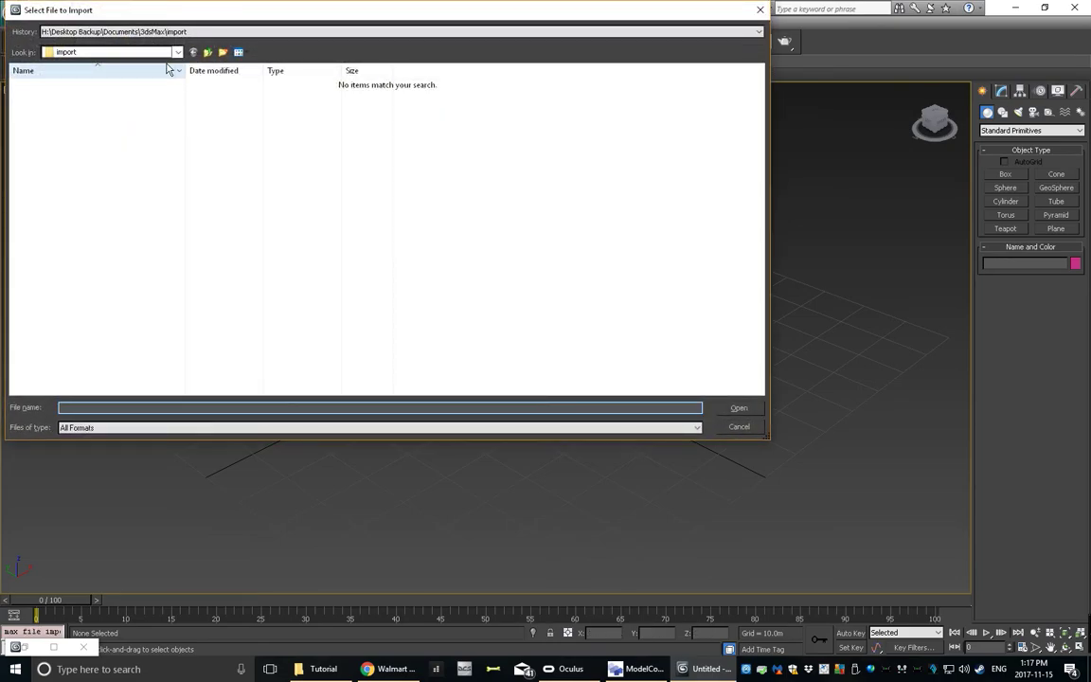
left_click(159, 52)
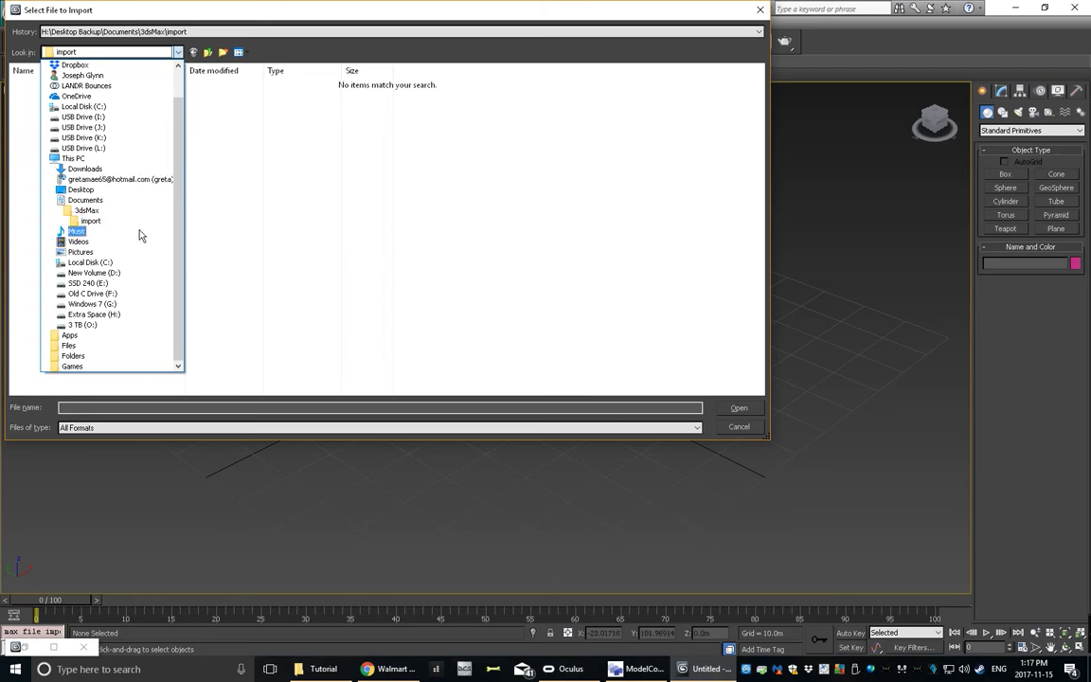
left_click(100, 324)
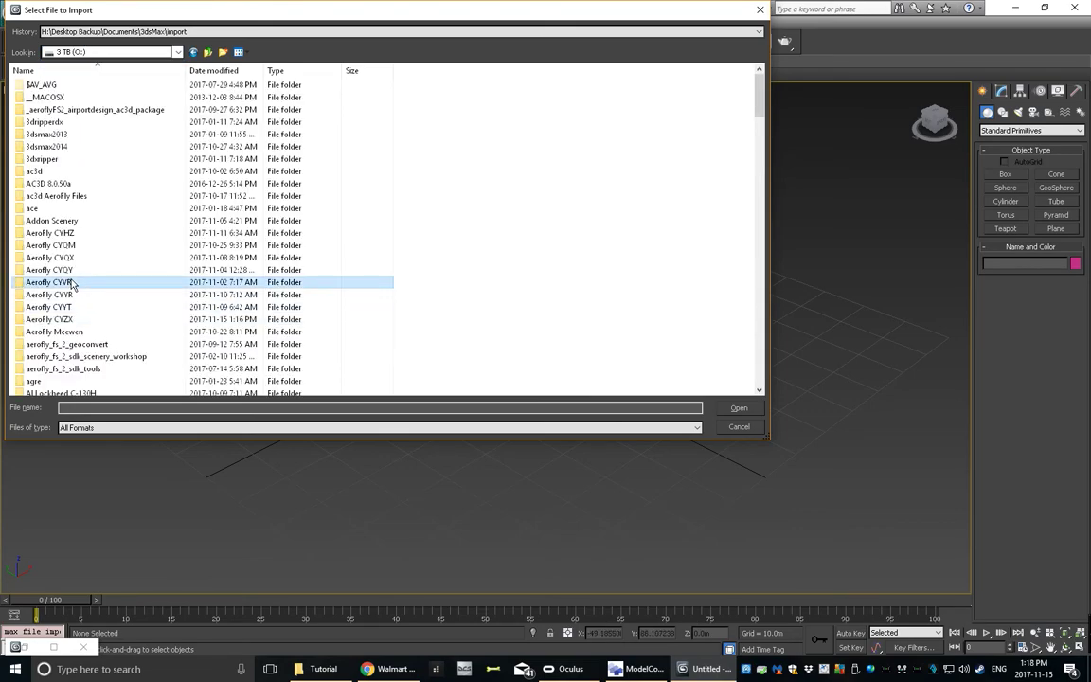
key("t")
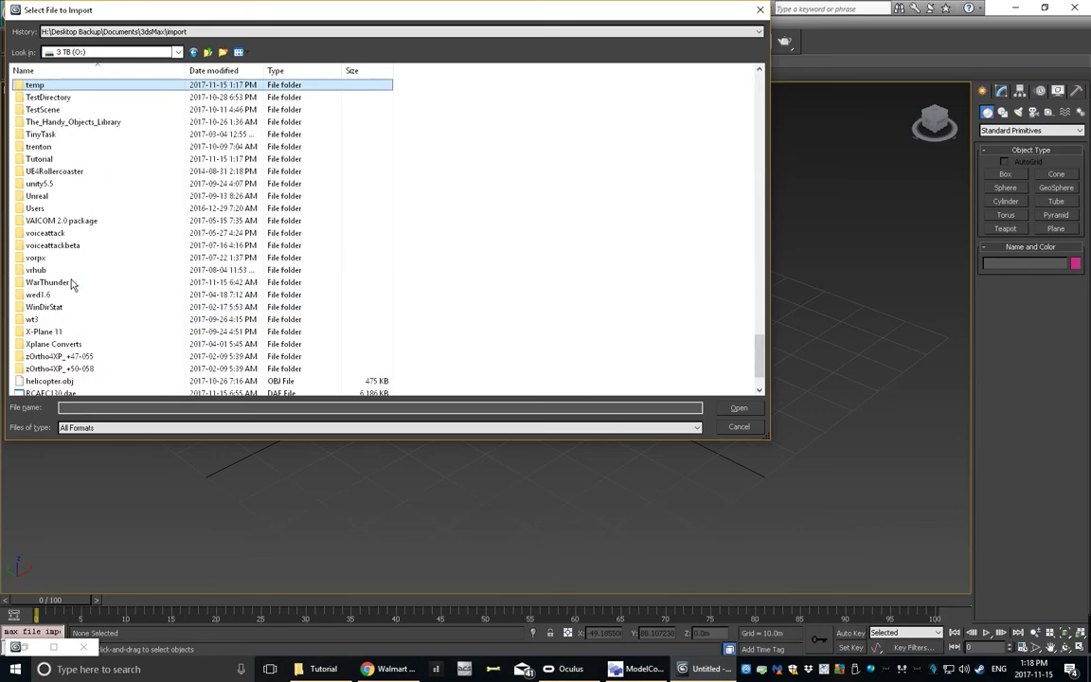
double_click(55, 157)
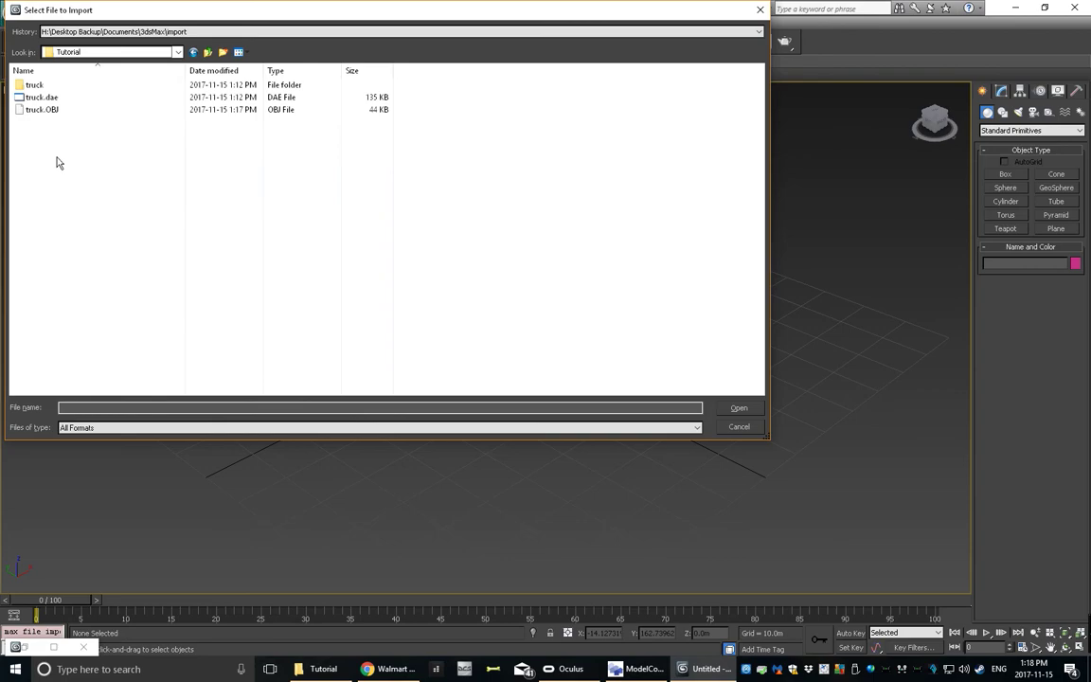
double_click(42, 110)
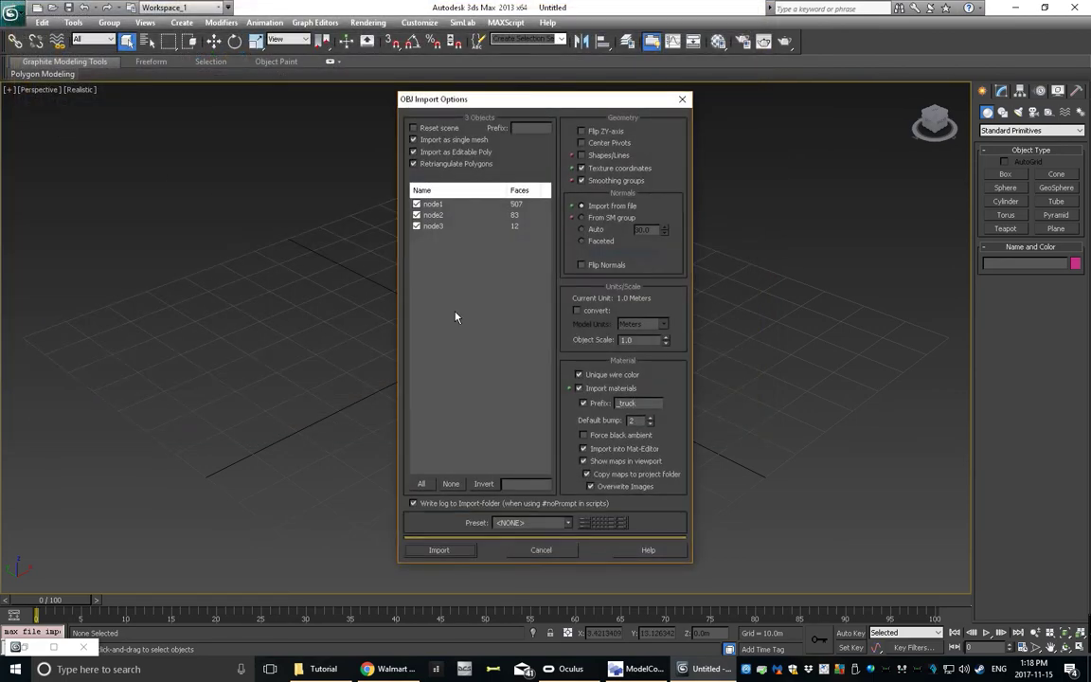
left_click(443, 552)
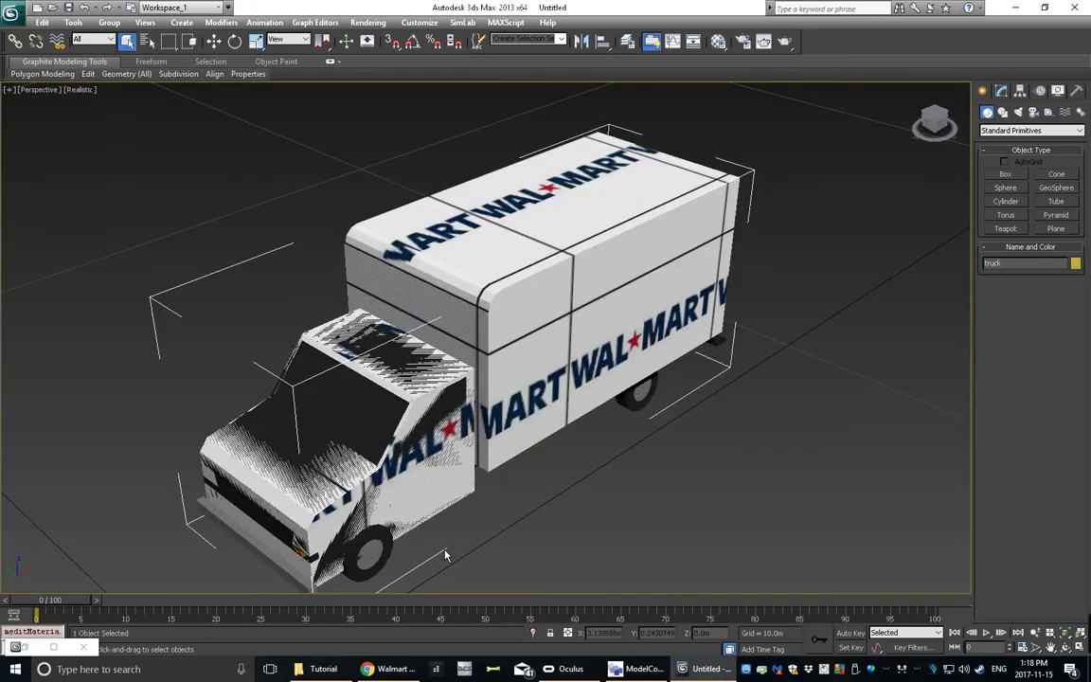
Examine the imported truck's geometry and texture mapping from another angle, both from a distance and up close.
left_click(1065, 649)
left_click_drag(568, 360, 500, 391)
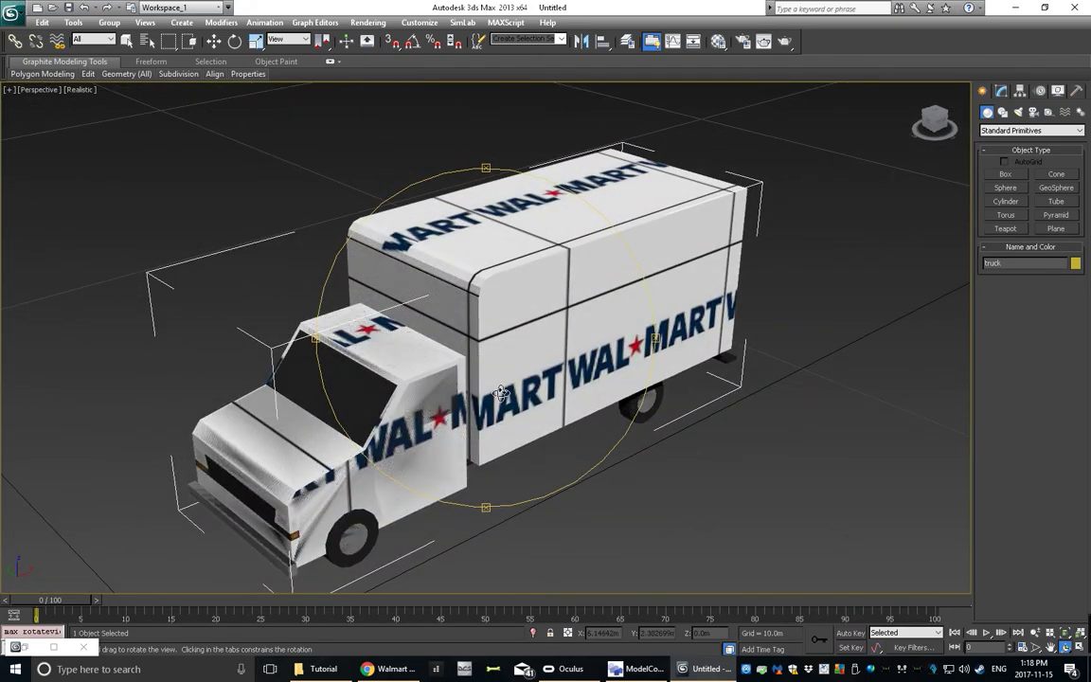
scroll(500, 391, "down", 5)
scroll(500, 391, "up", 3)
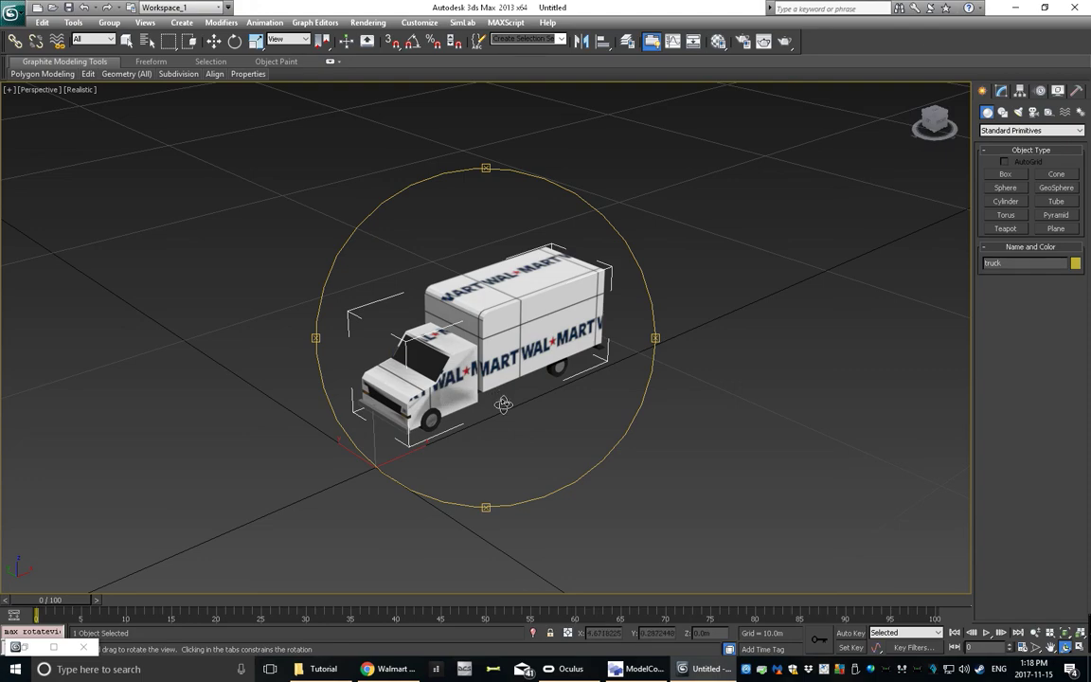
scroll(504, 404, "up", 5)
key("alt+z")
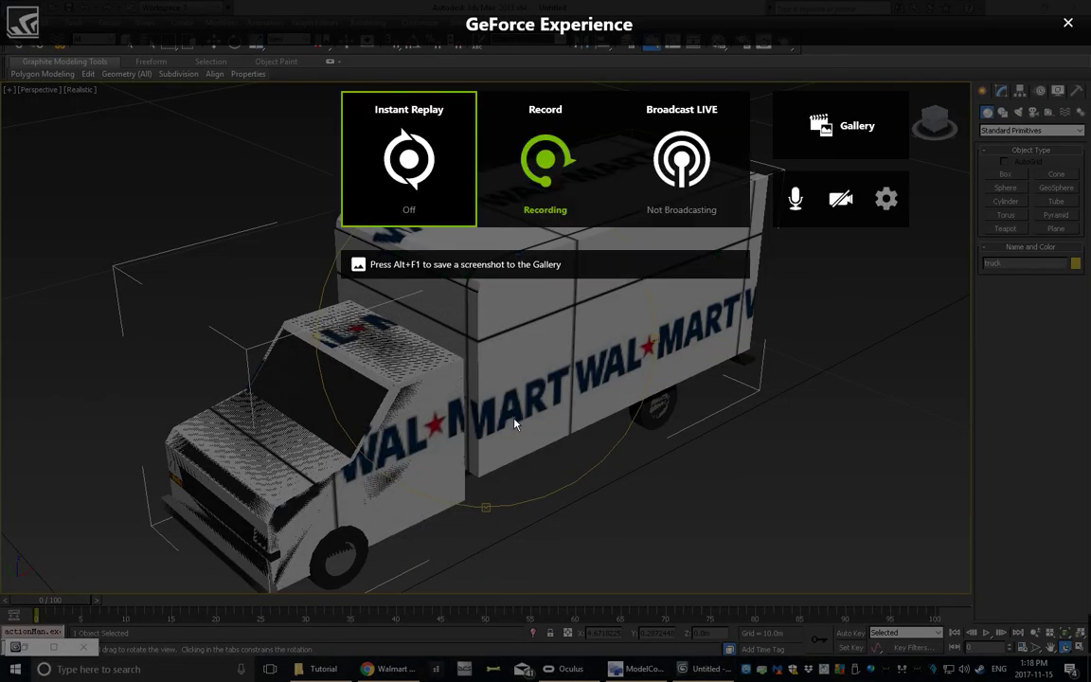